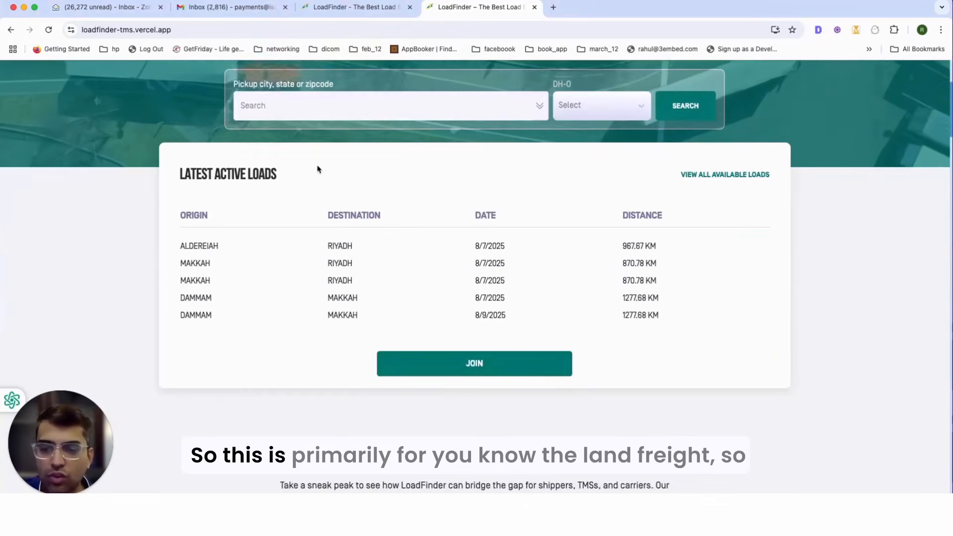
Step: Scroll up and down through the LoadFinder home page
scroll(318, 169, "up", 3)
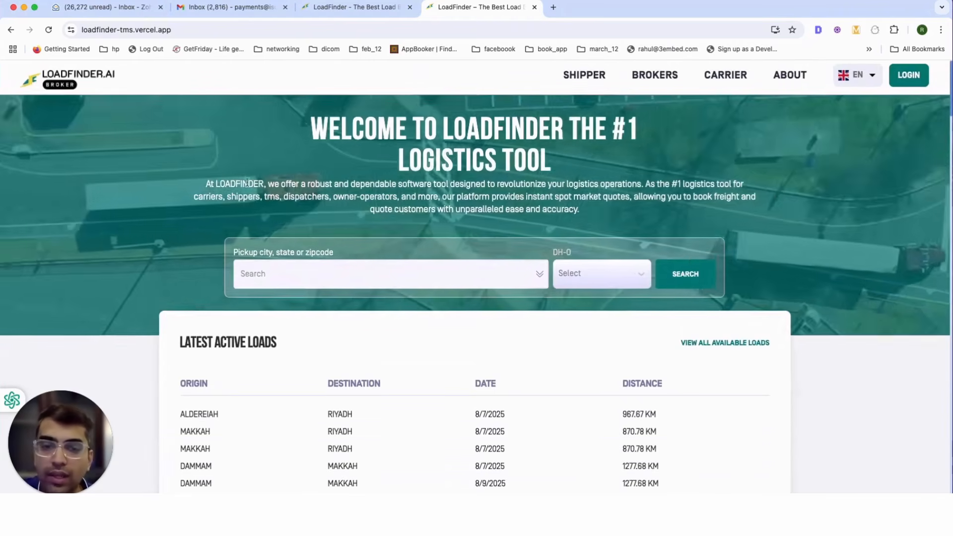
scroll(288, 183, "down", 10)
scroll(289, 185, "down", 9)
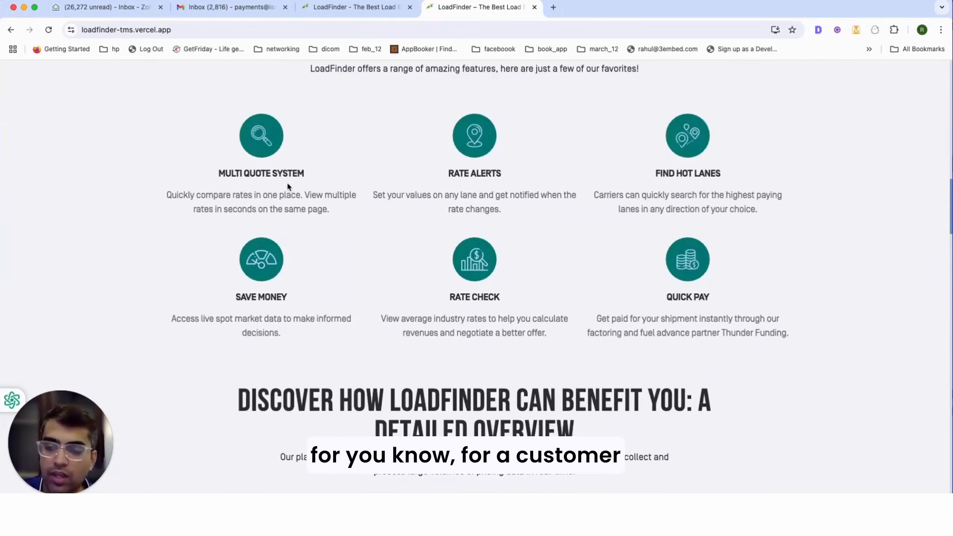
scroll(366, 212, "down", 14)
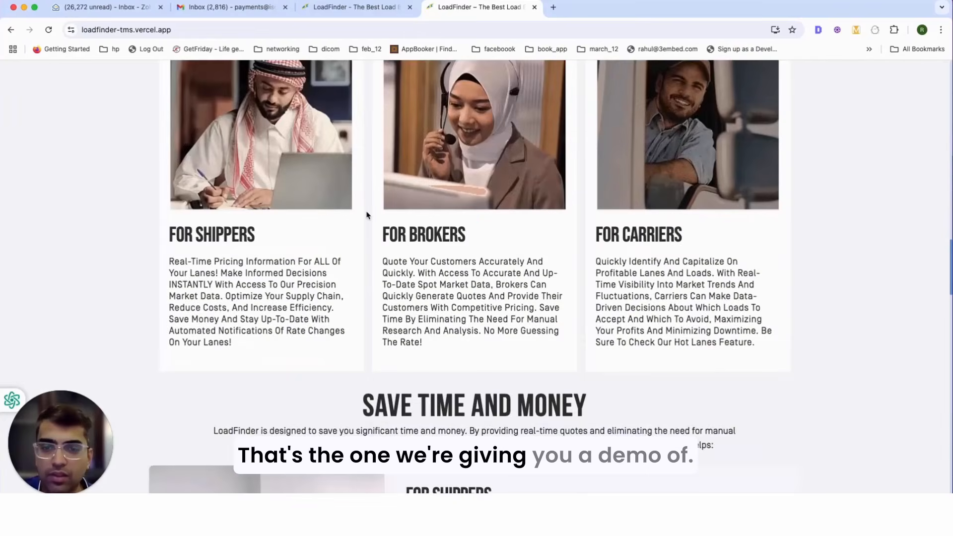
scroll(367, 212, "down", 10)
scroll(367, 214, "up", 20)
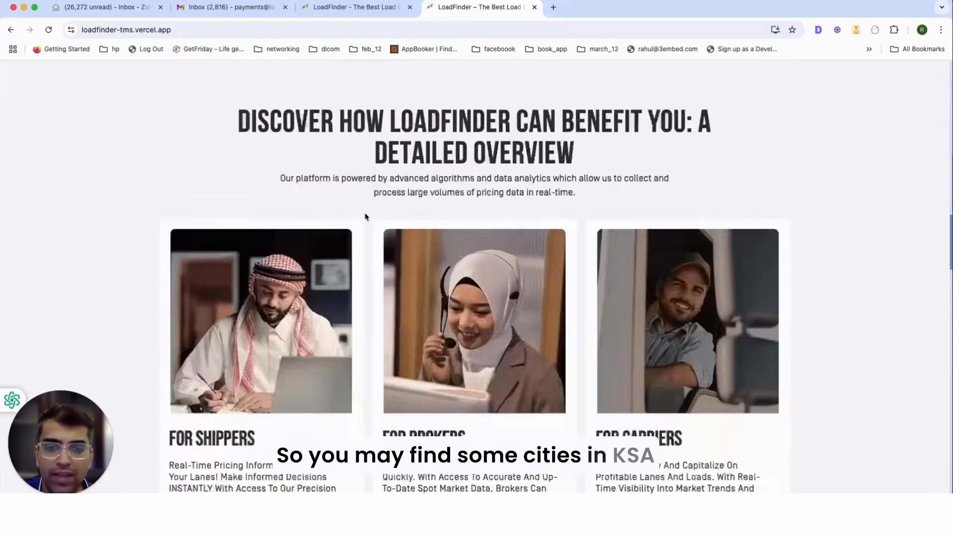
scroll(366, 217, "up", 15)
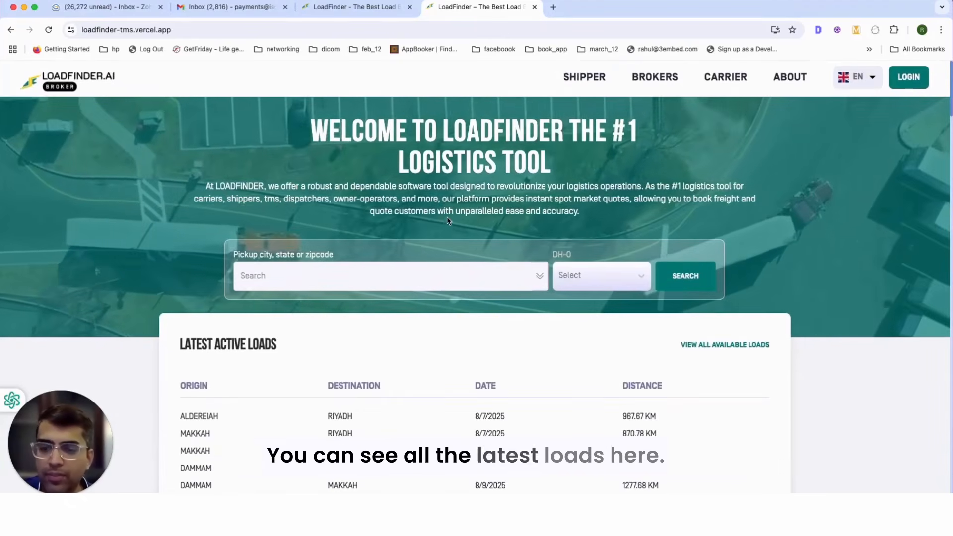
scroll(325, 199, "down", 4)
scroll(260, 228, "up", 4)
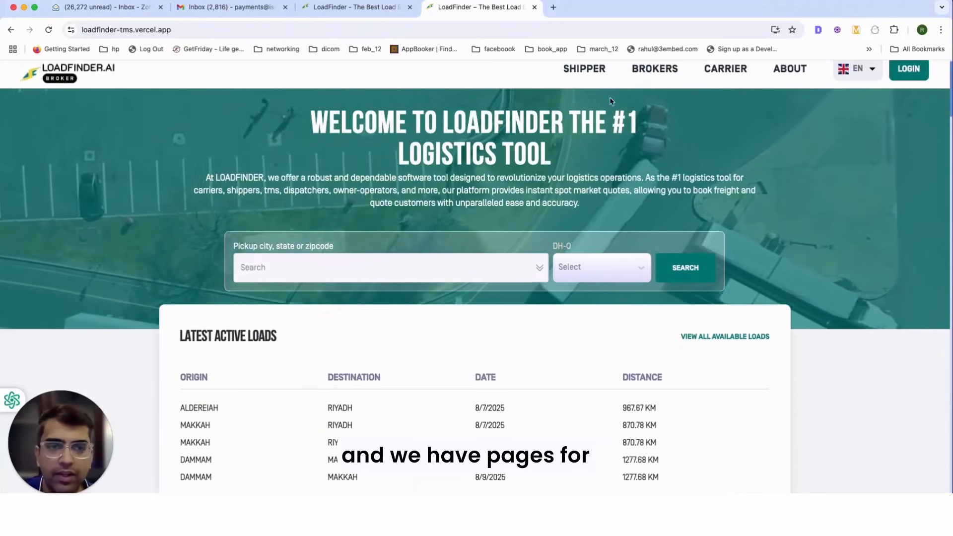
scroll(598, 124, "up", 1)
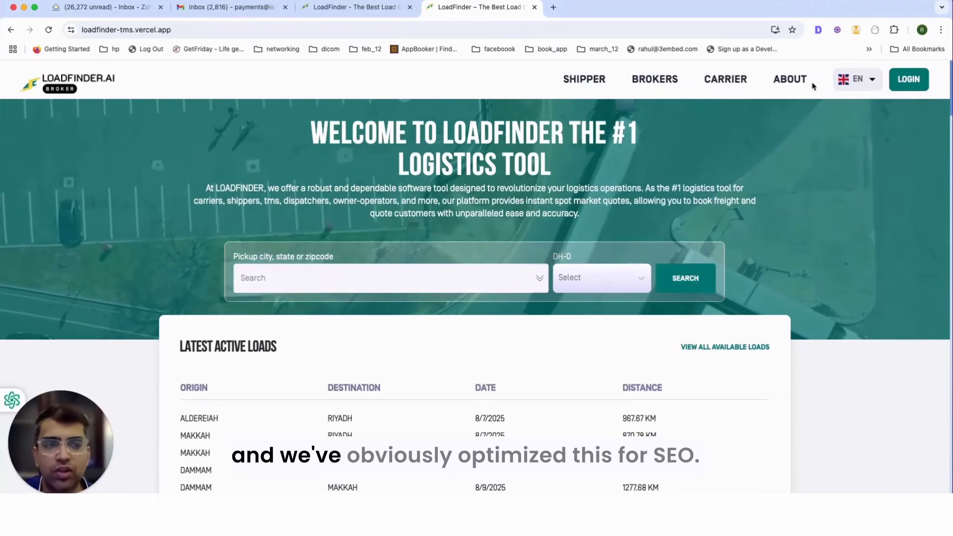
scroll(667, 261, "down", 8)
scroll(667, 260, "down", 20)
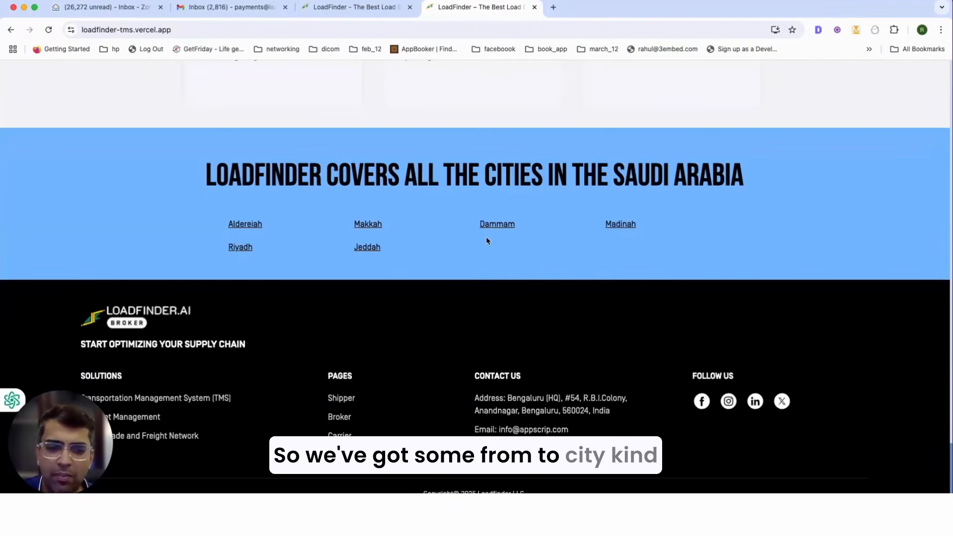
scroll(368, 226, "up", 20)
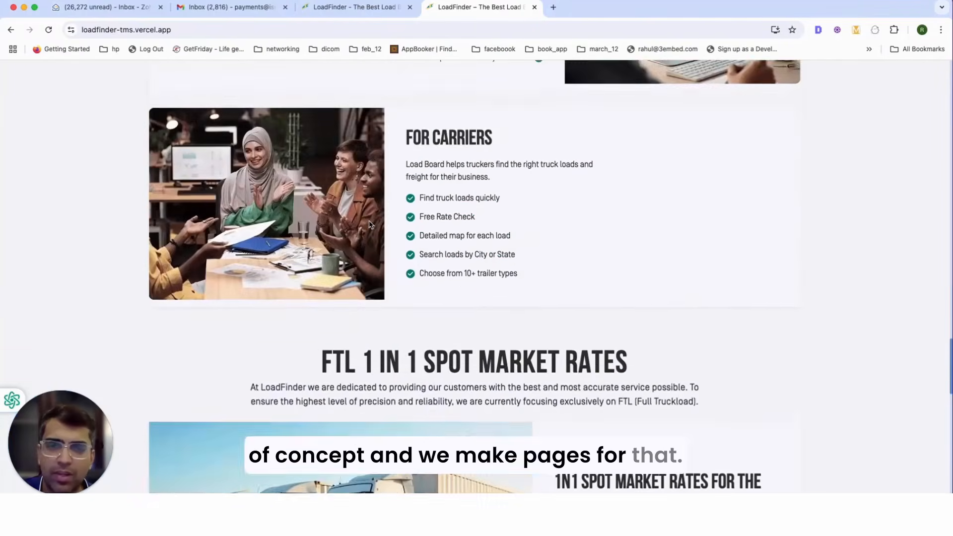
scroll(370, 226, "up", 20)
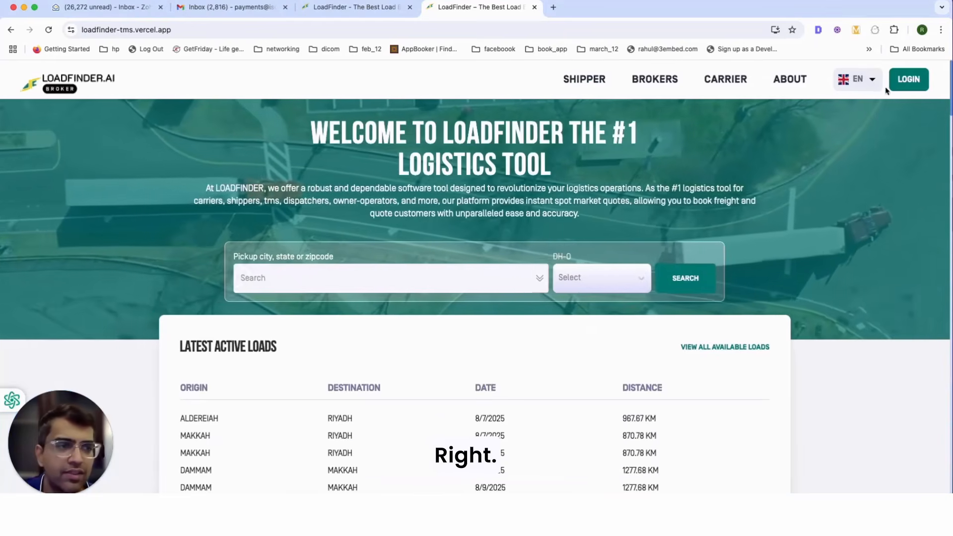
Step: Open the login form and view signup with the Carriers account type, then return to login
left_click(904, 89)
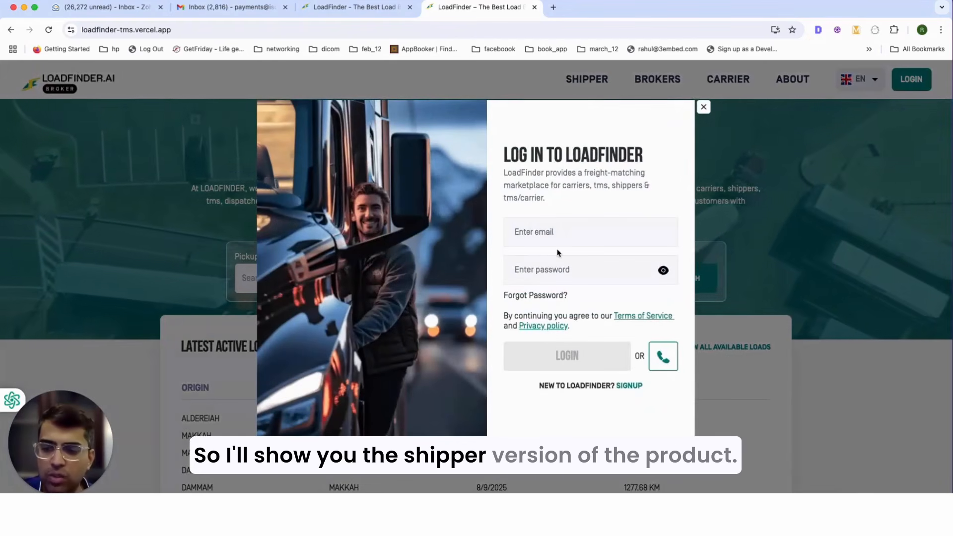
left_click(626, 386)
left_click(579, 176)
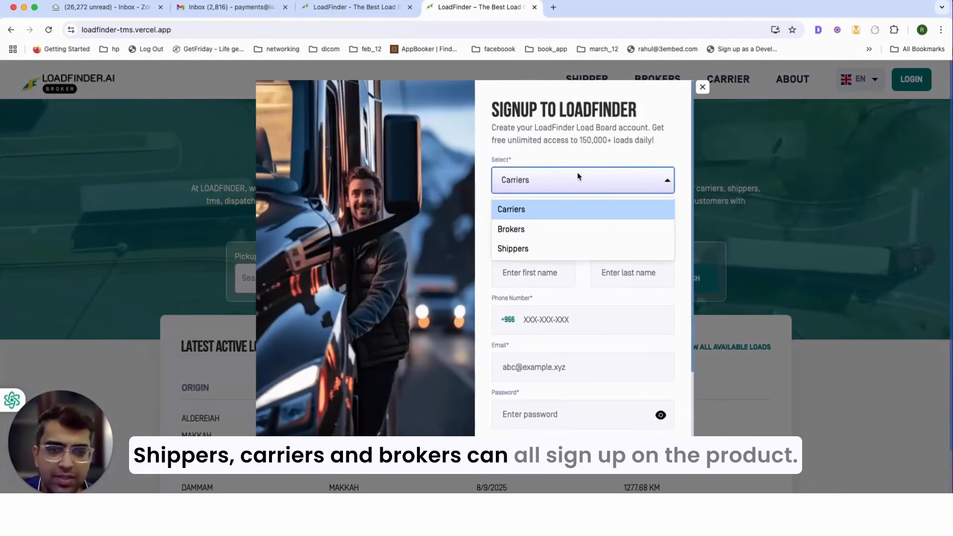
left_click(596, 209)
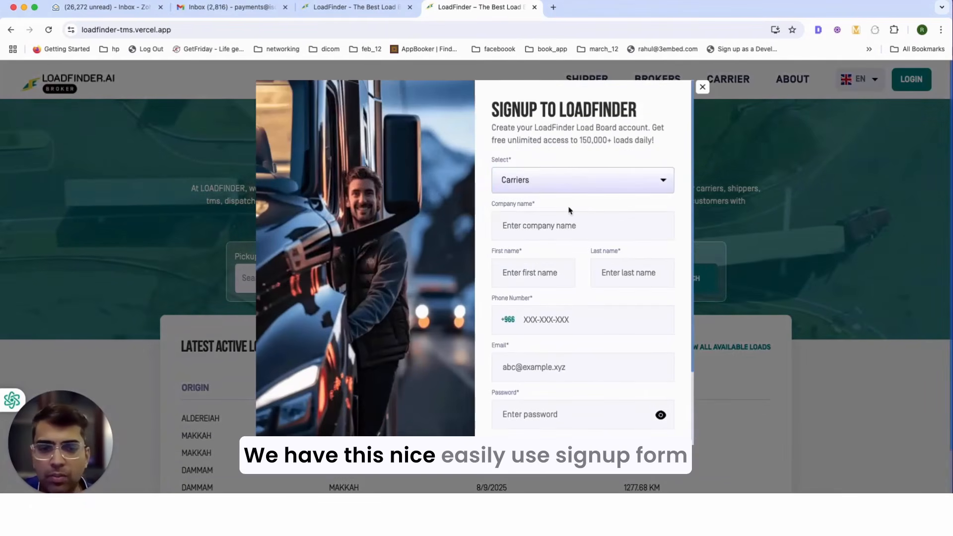
scroll(558, 304, "down", 3)
scroll(578, 379, "down", 2)
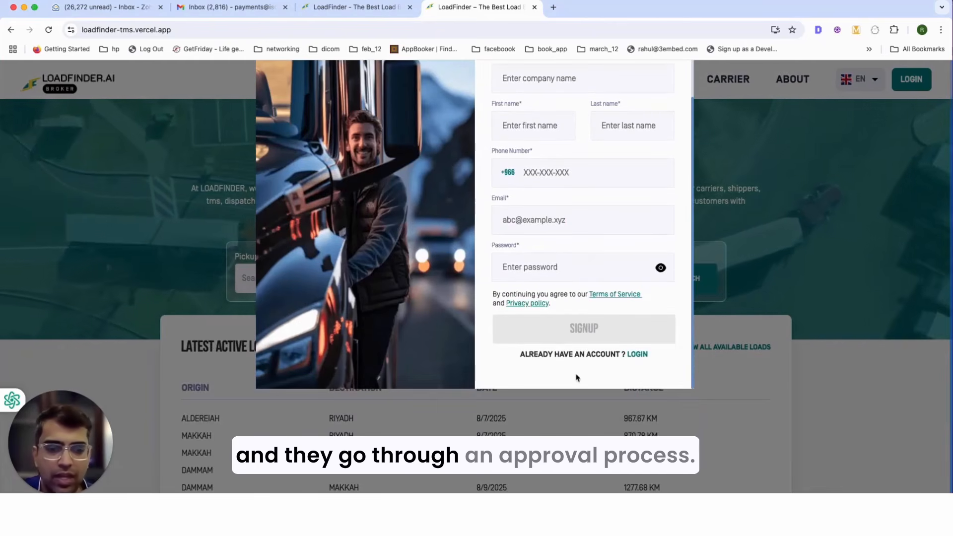
left_click(639, 355)
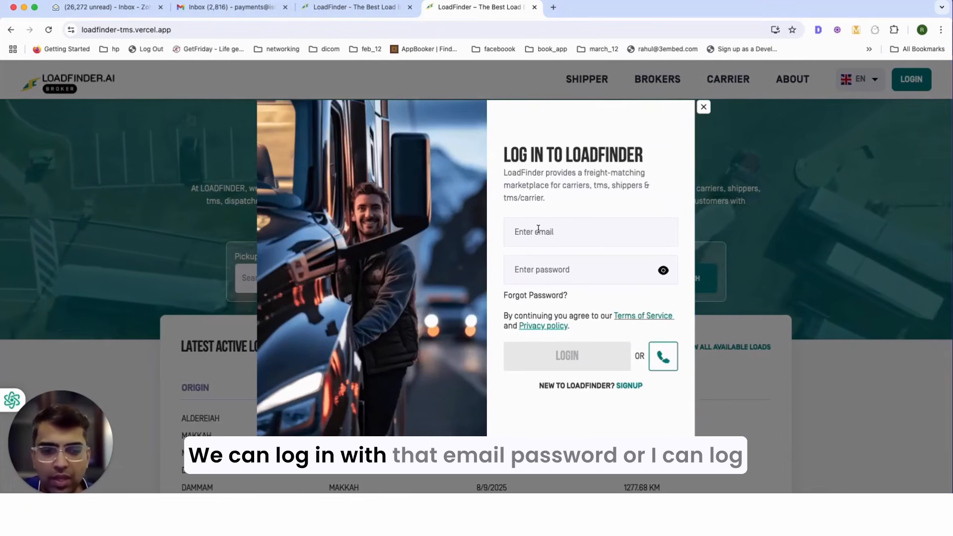
Step: Switch to phone login, enter the phone number, request an OTP and type the verification code
left_click(577, 230)
left_click(539, 270)
left_click(662, 362)
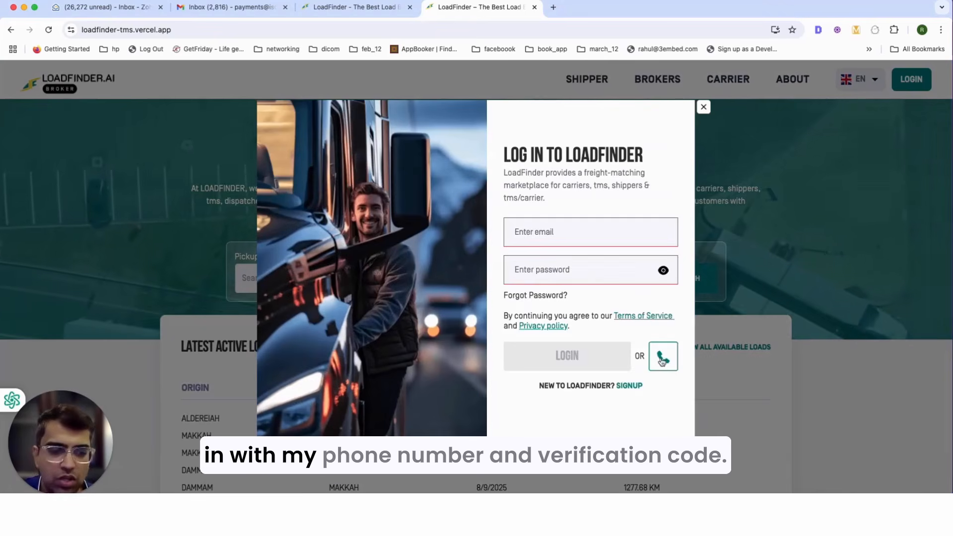
left_click(588, 233)
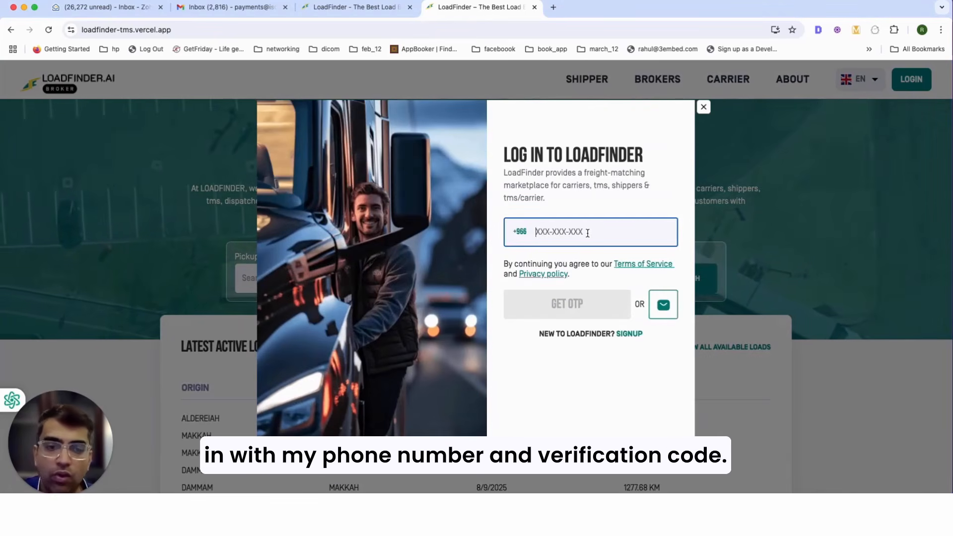
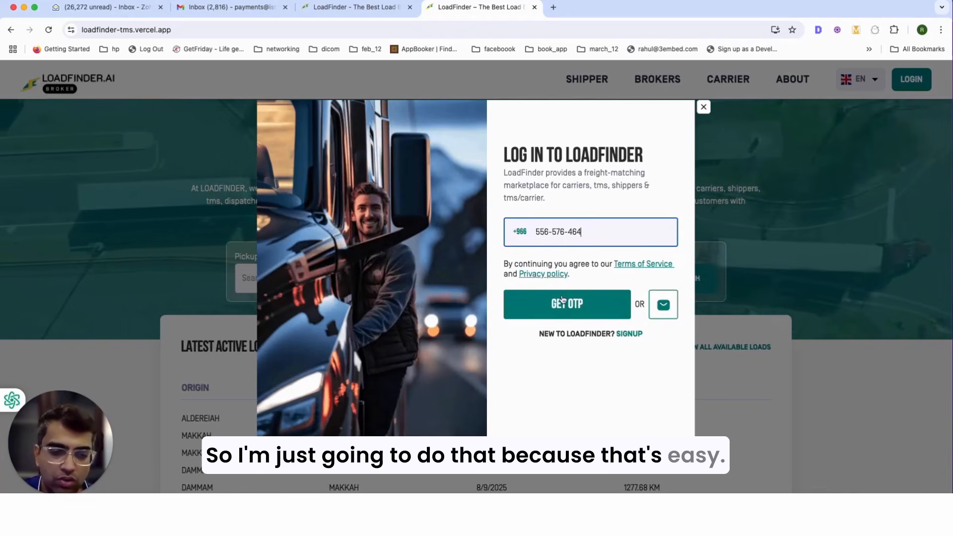
left_click(561, 307)
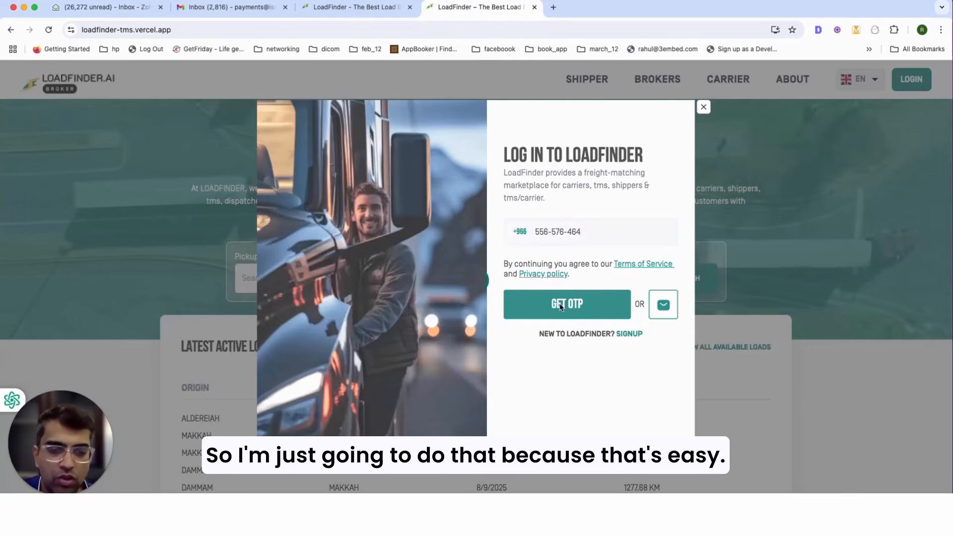
type("11")
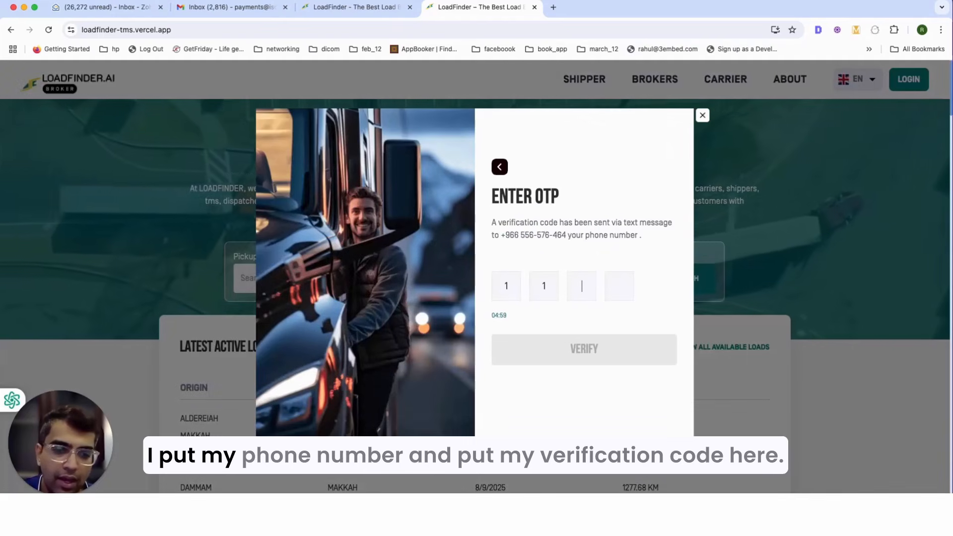
type("11")
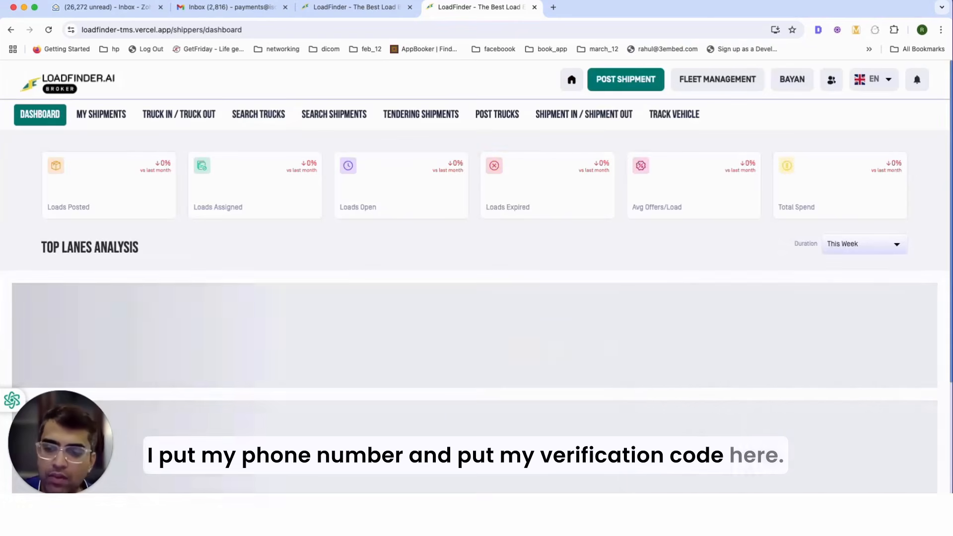
scroll(461, 271, "down", 3)
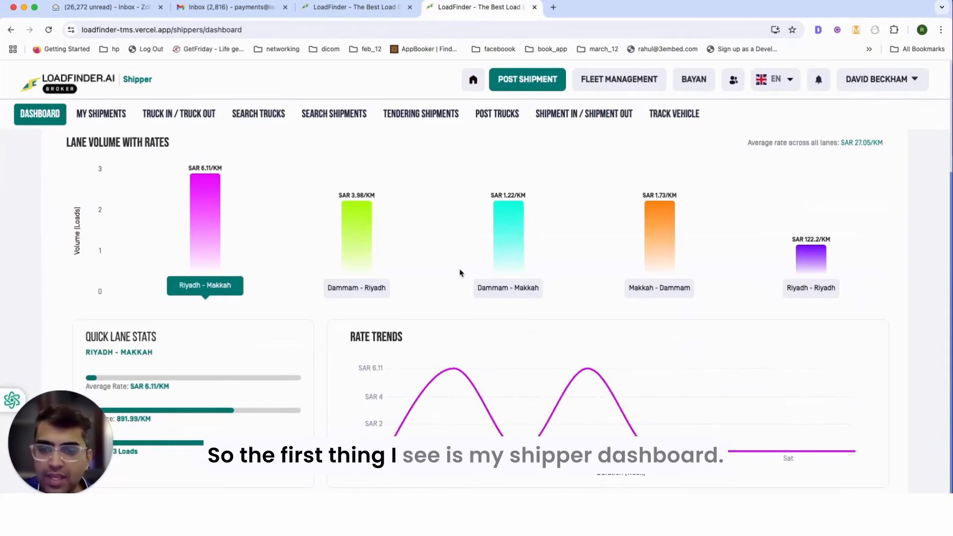
scroll(460, 272, "up", 3)
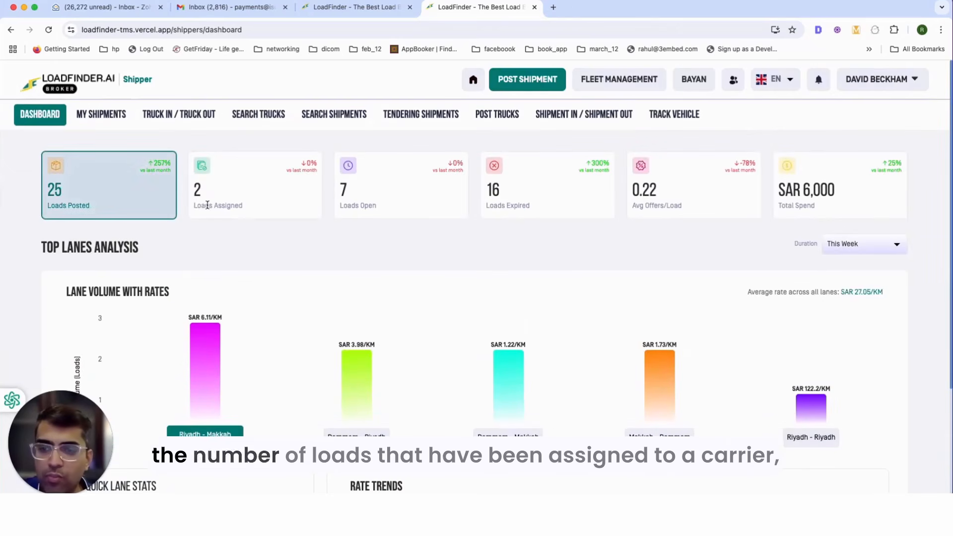
double_click(368, 206)
double_click(516, 207)
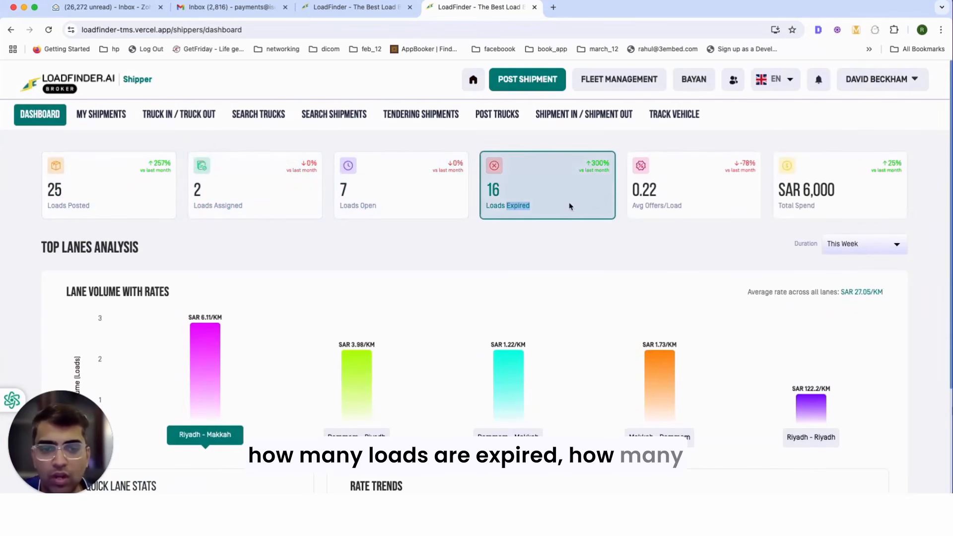
scroll(653, 219, "down", 1)
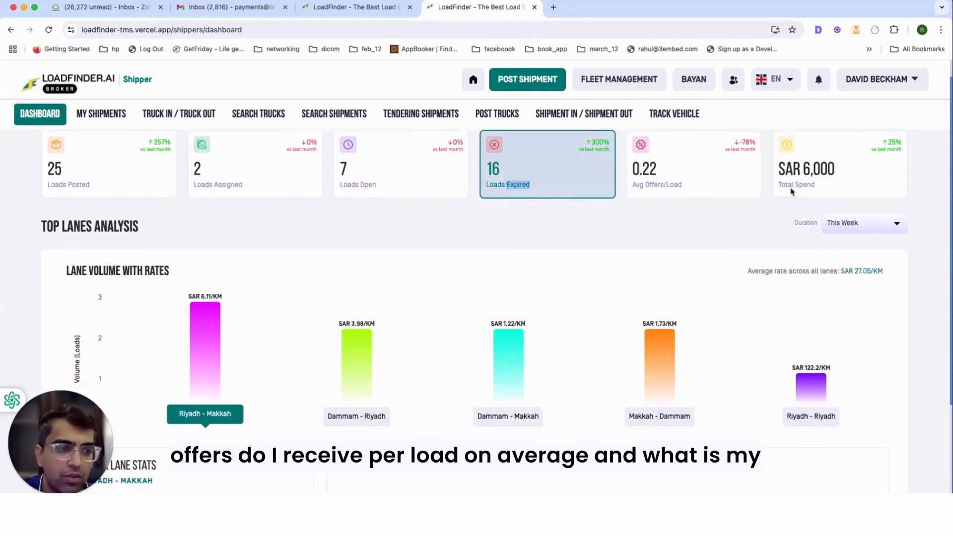
scroll(810, 185, "up", 1)
scroll(579, 263, "down", 5)
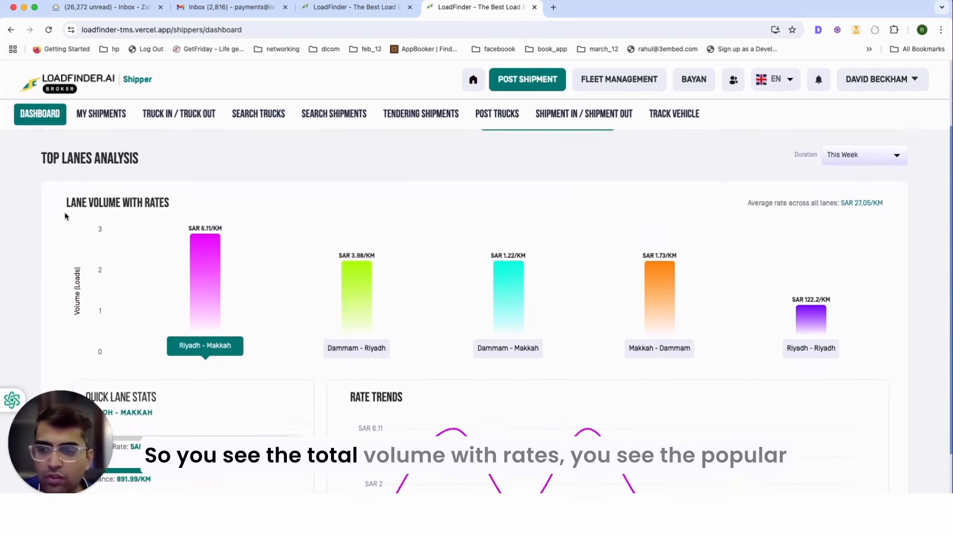
scroll(525, 270, "down", 3)
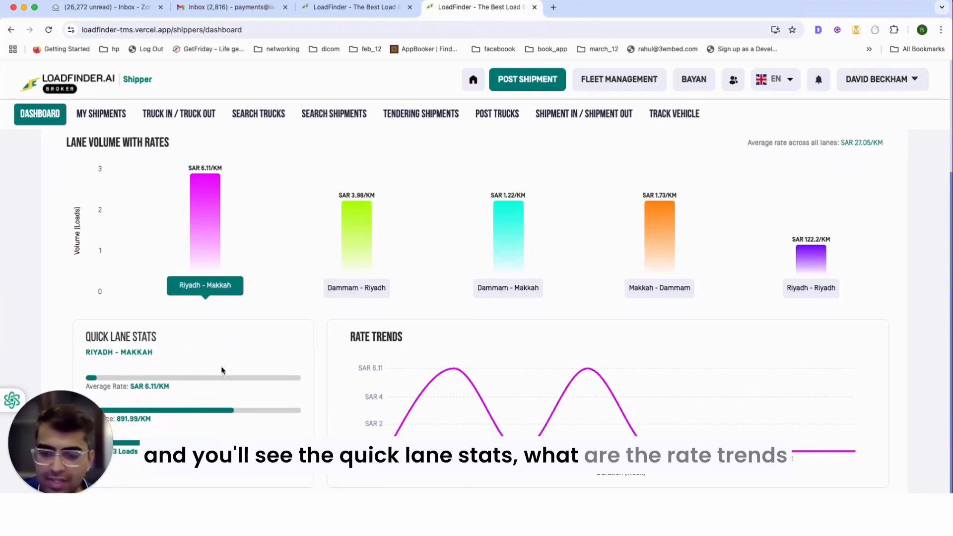
scroll(470, 357, "up", 1)
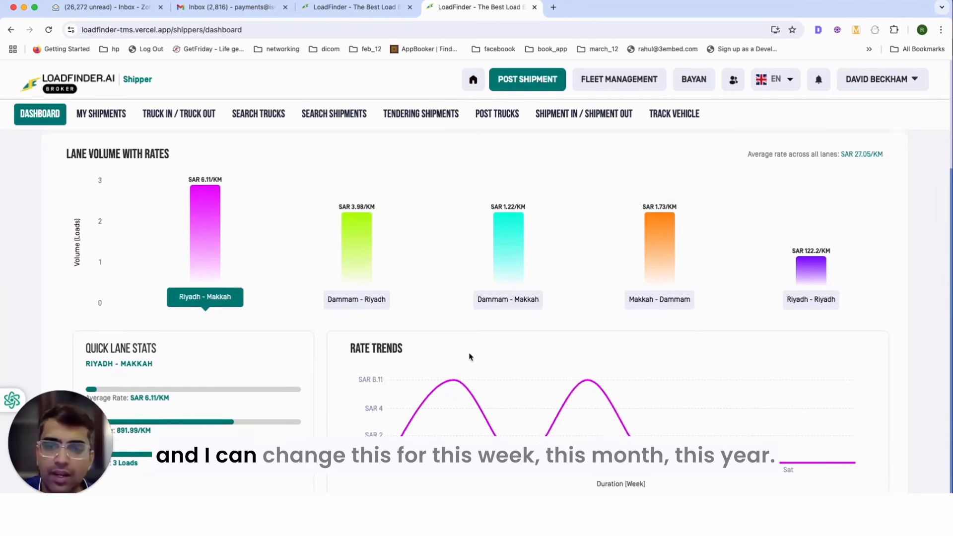
scroll(469, 356, "up", 3)
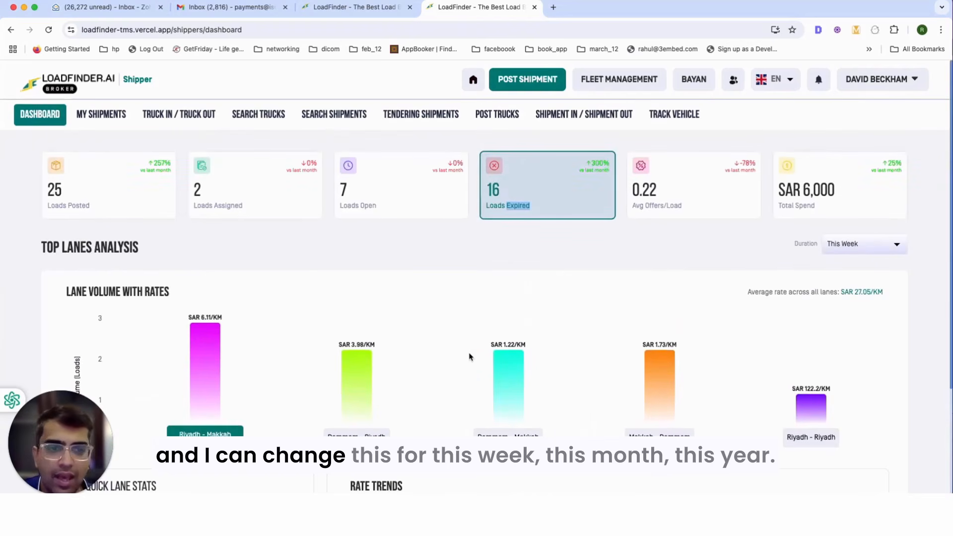
left_click(872, 246)
left_click(793, 322)
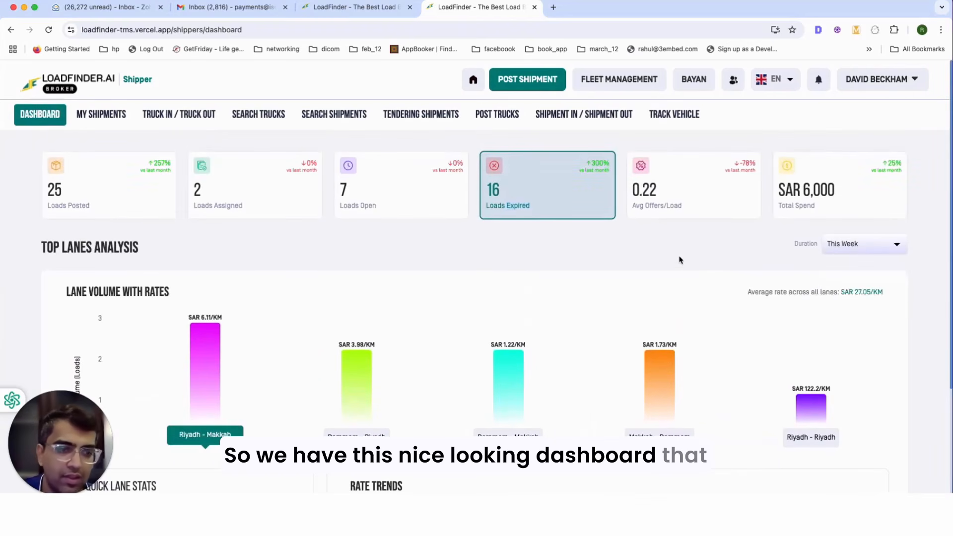
scroll(720, 303, "down", 3)
scroll(551, 304, "up", 3)
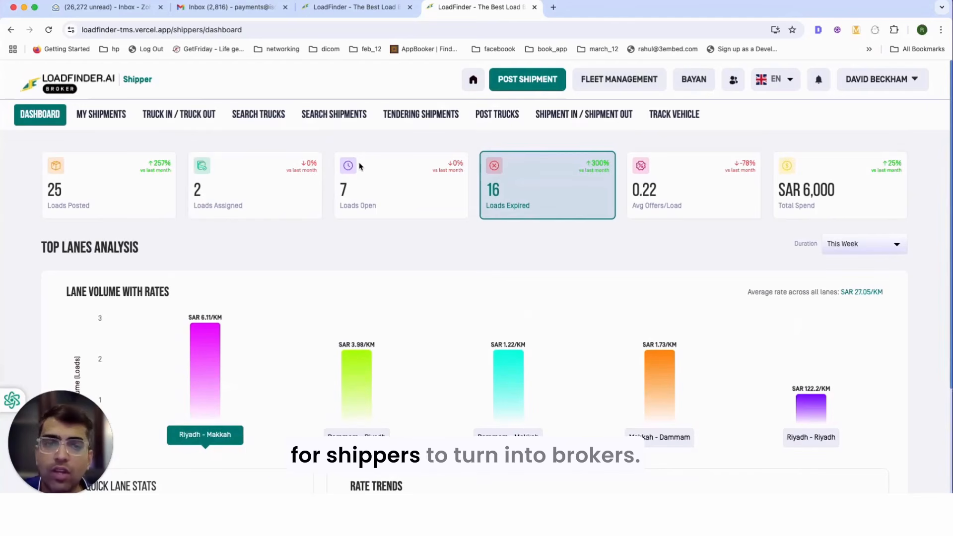
left_click(640, 86)
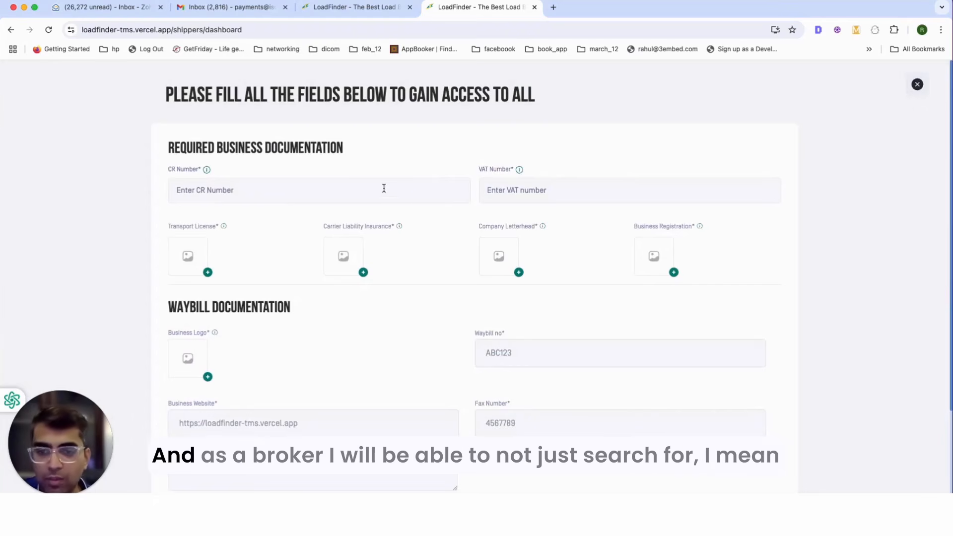
left_click(918, 84)
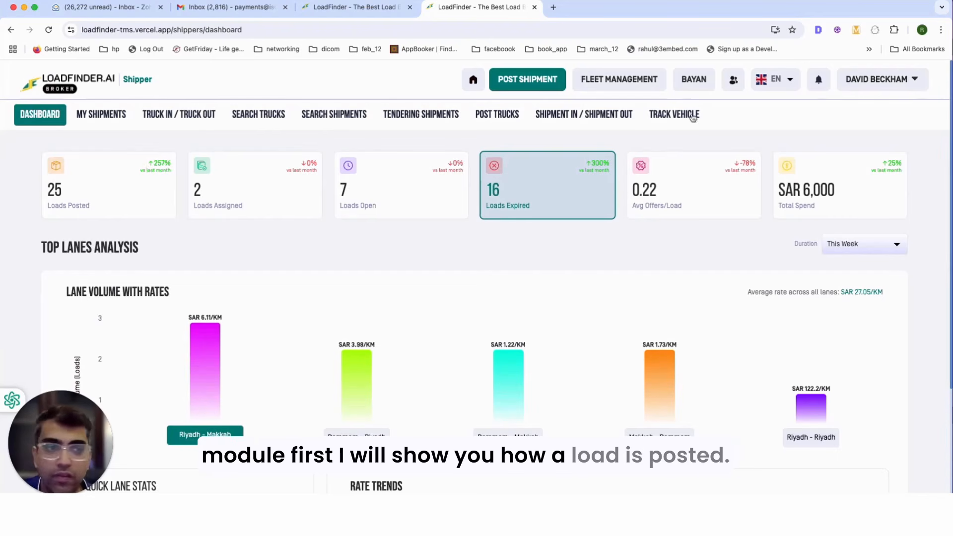
Step: Open and discard a new Post Shipment form, then bring up the Vendors contact list
left_click(541, 85)
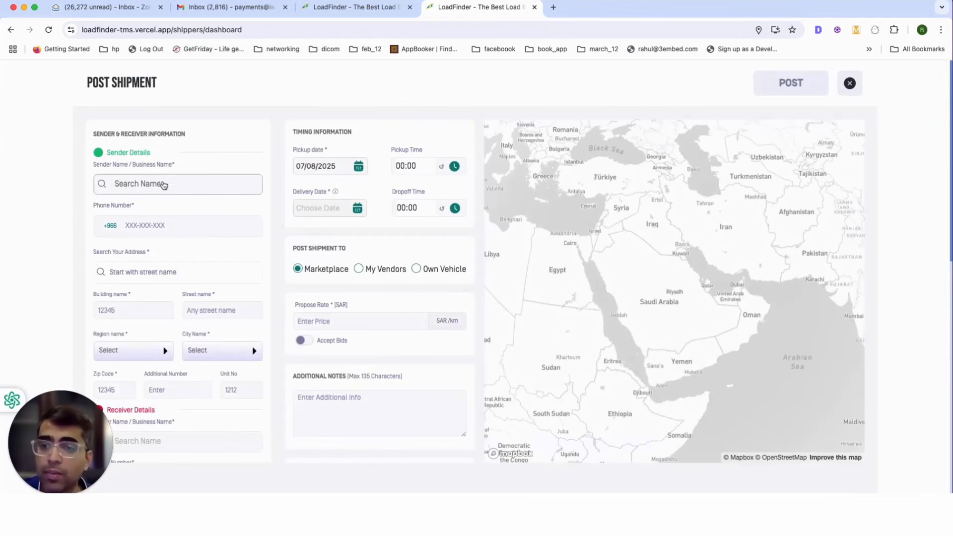
left_click(851, 83)
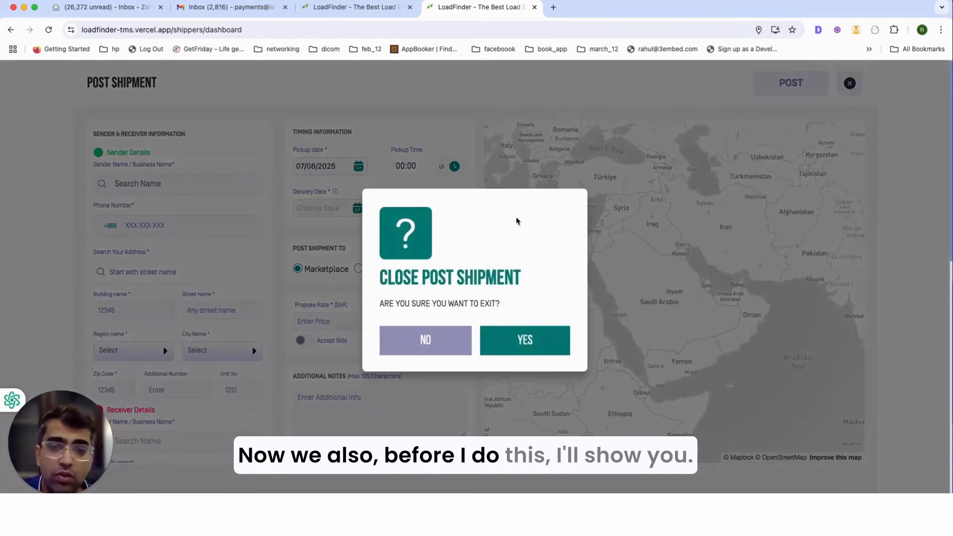
left_click(524, 335)
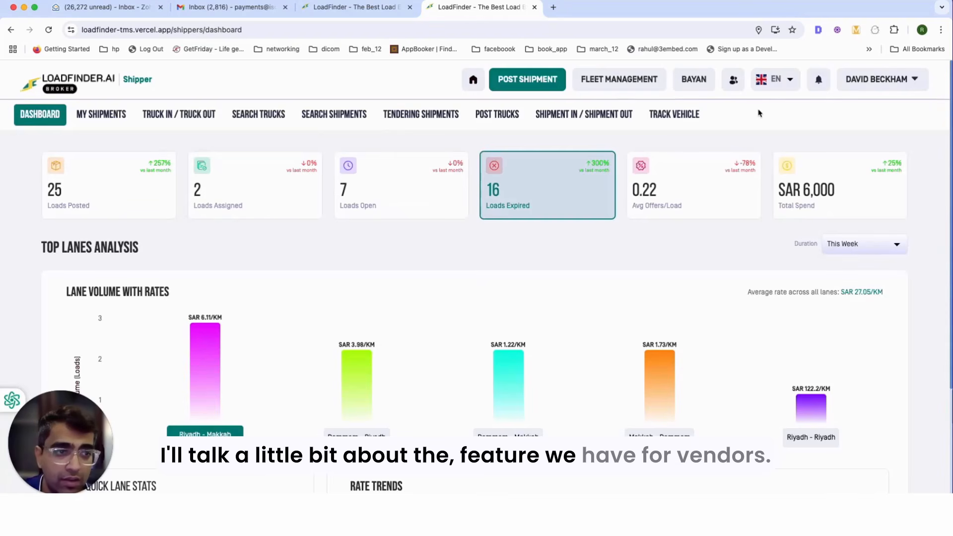
left_click(734, 81)
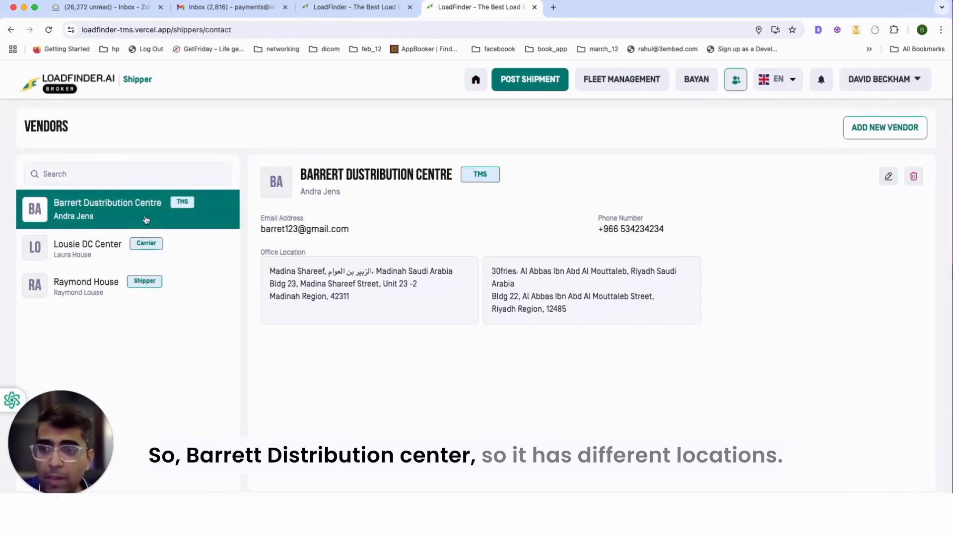
left_click_drag(307, 283, 584, 295)
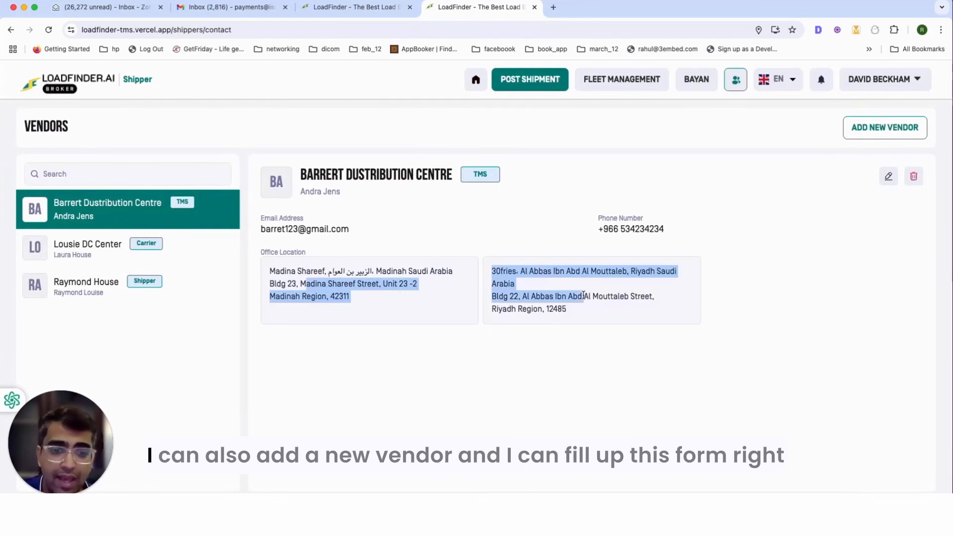
left_click(872, 136)
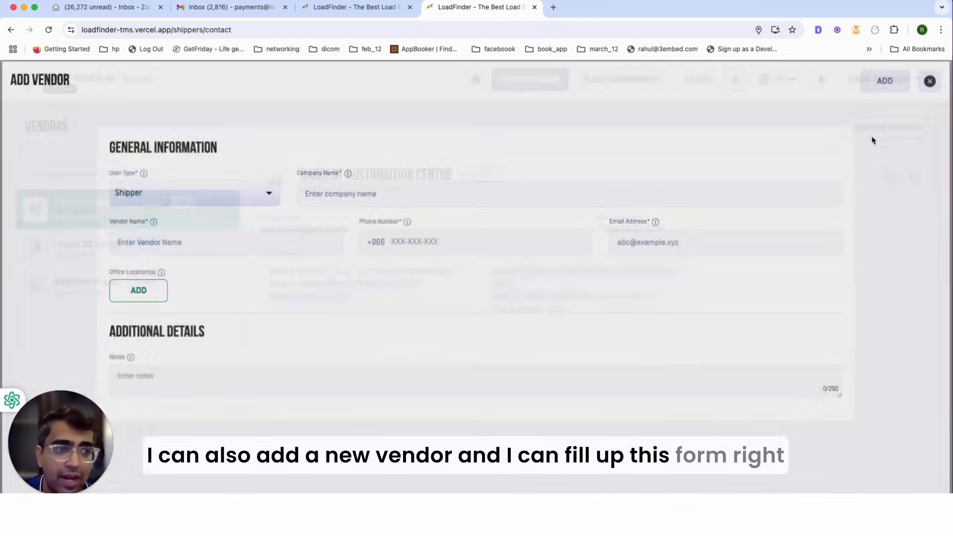
left_click(262, 198)
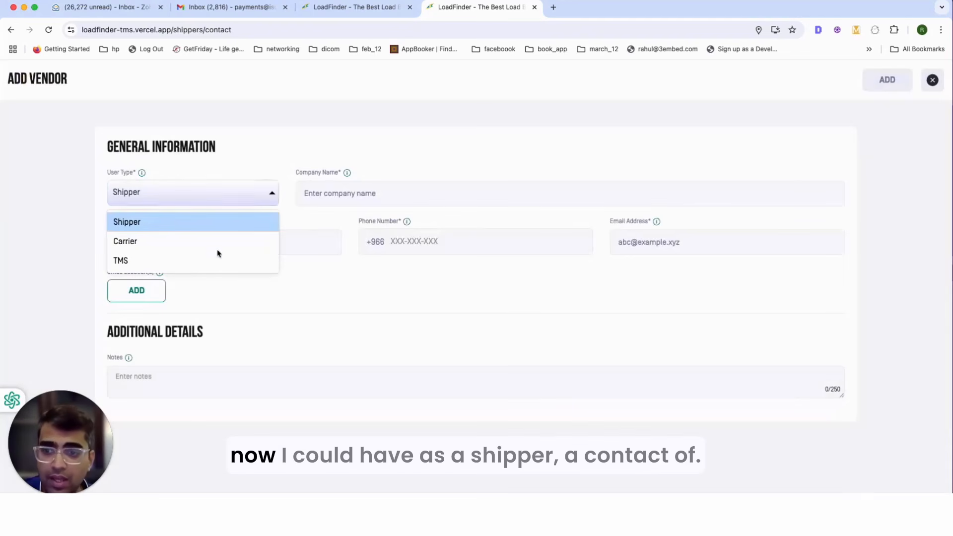
left_click(541, 145)
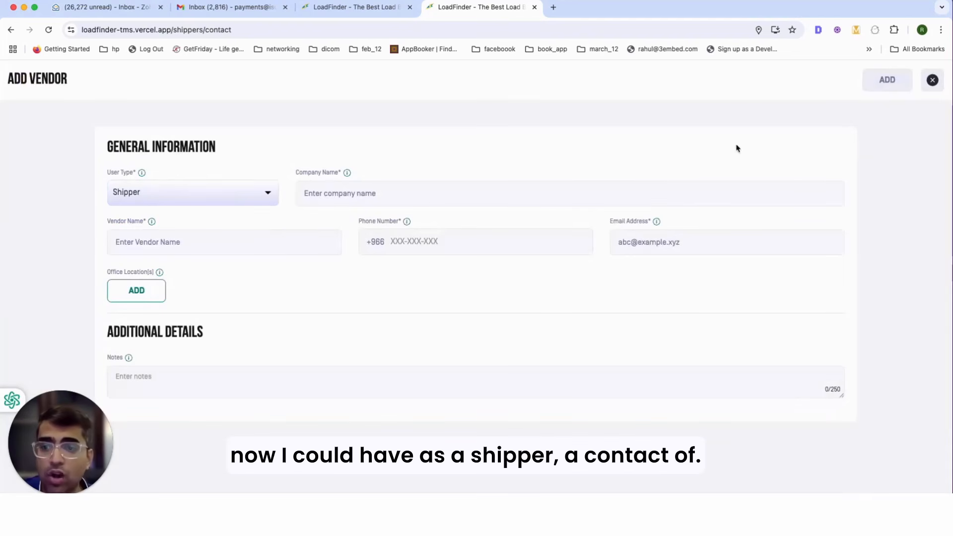
left_click(250, 188)
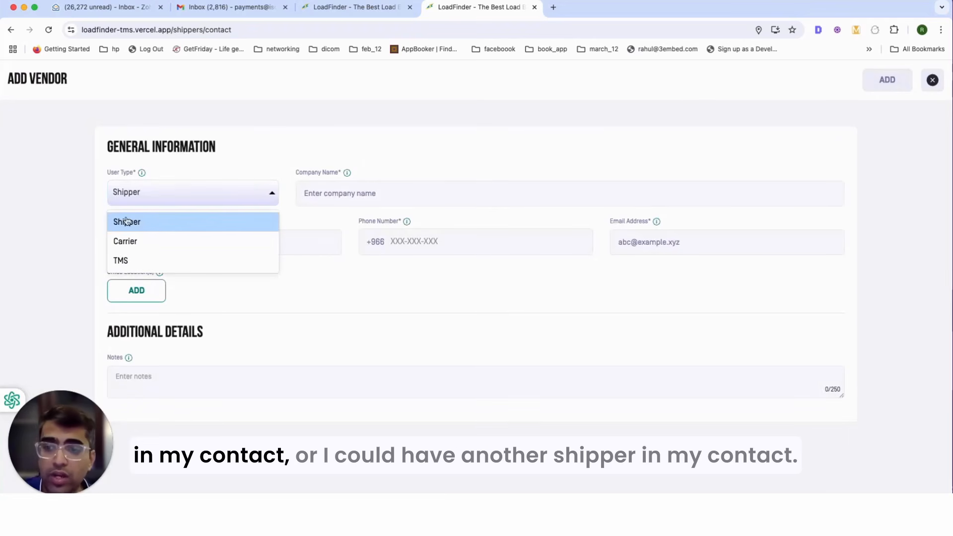
left_click(934, 82)
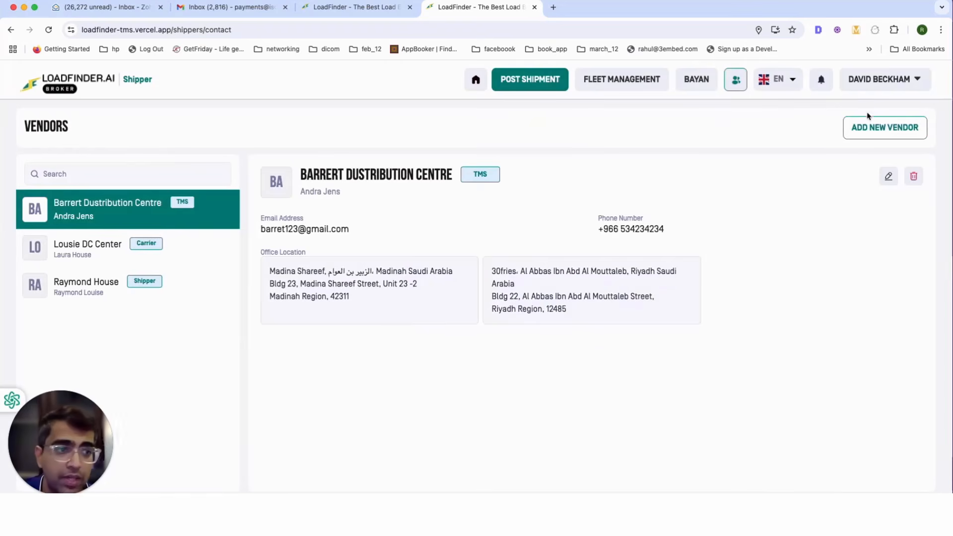
Step: Start a shipment with Barrert Dustribution centre as sender, using its second saved Riyadh address
left_click(544, 83)
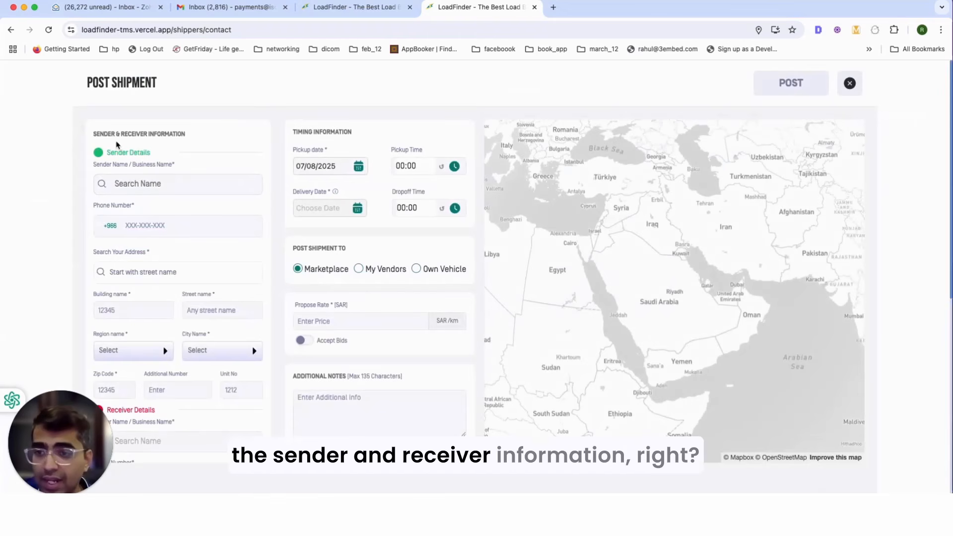
scroll(161, 248, "down", 5)
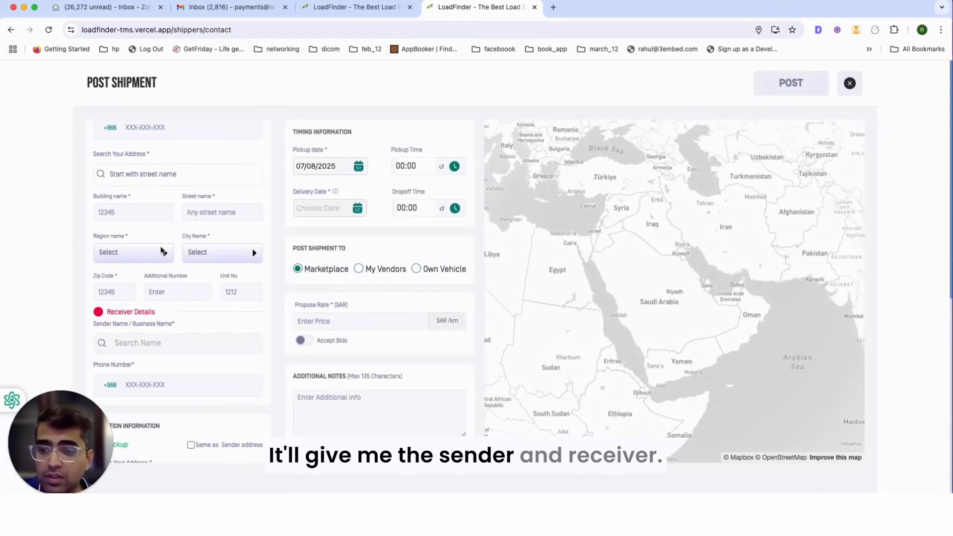
scroll(161, 195, "up", 5)
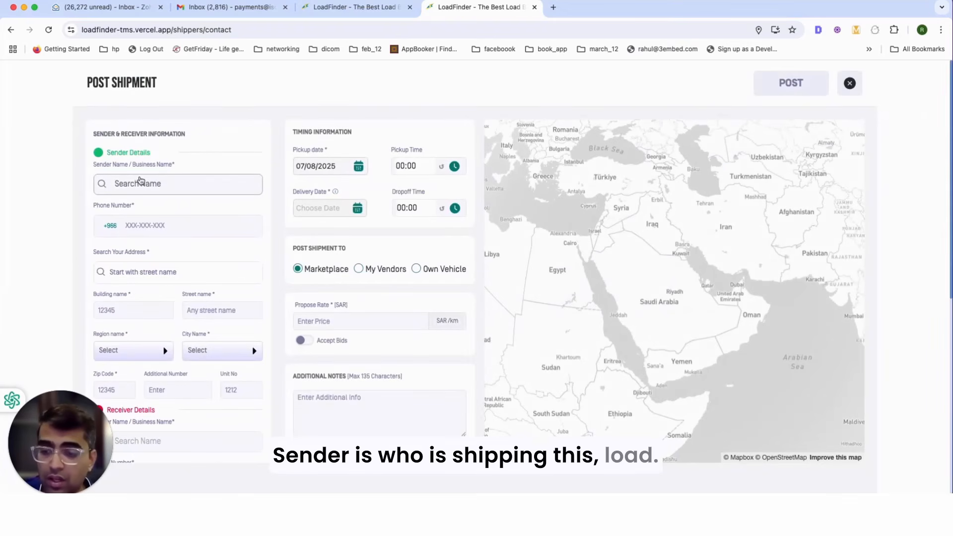
left_click(139, 182)
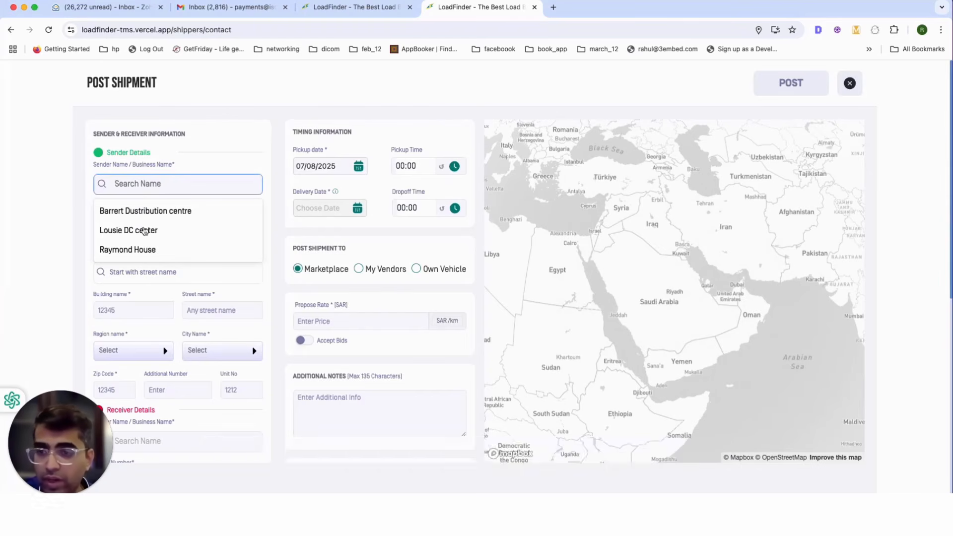
left_click(123, 214)
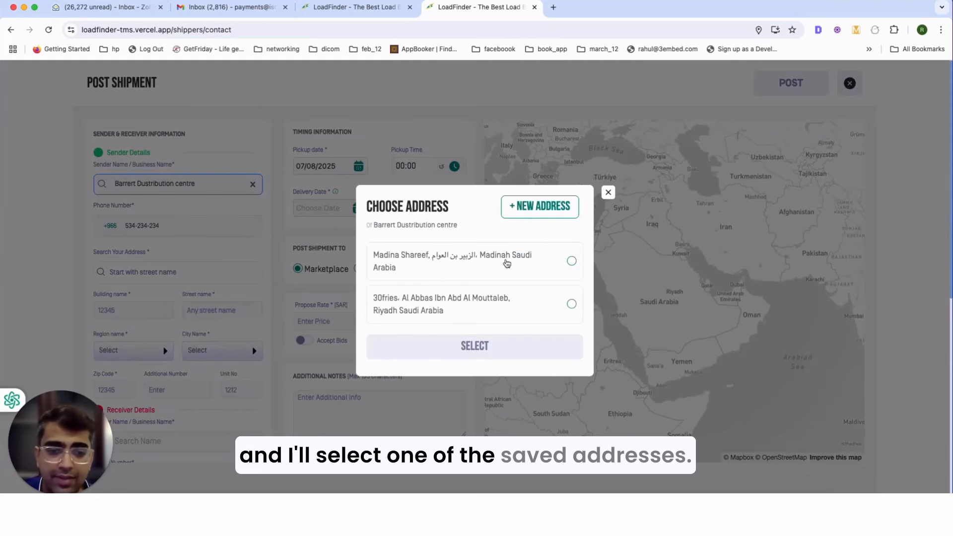
left_click(458, 300)
left_click(475, 346)
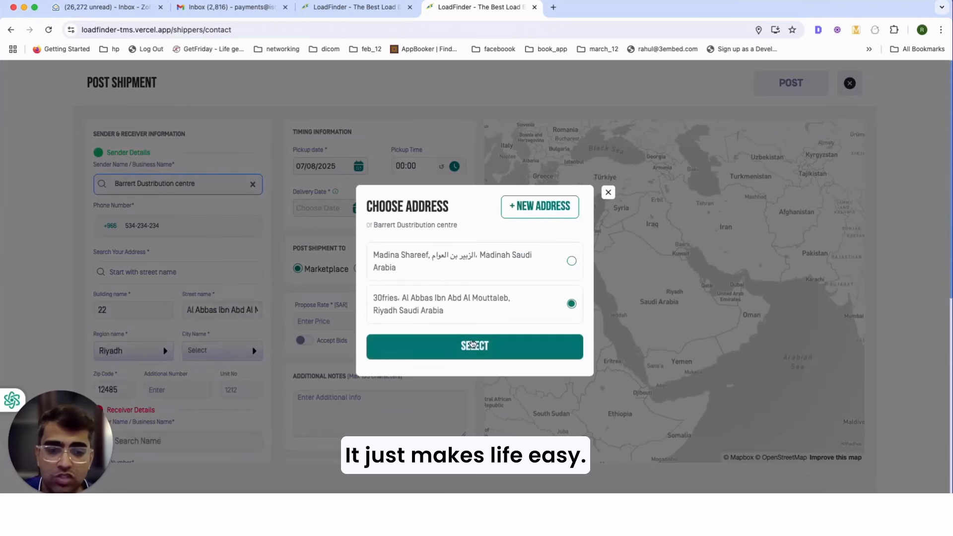
scroll(241, 271, "down", 3)
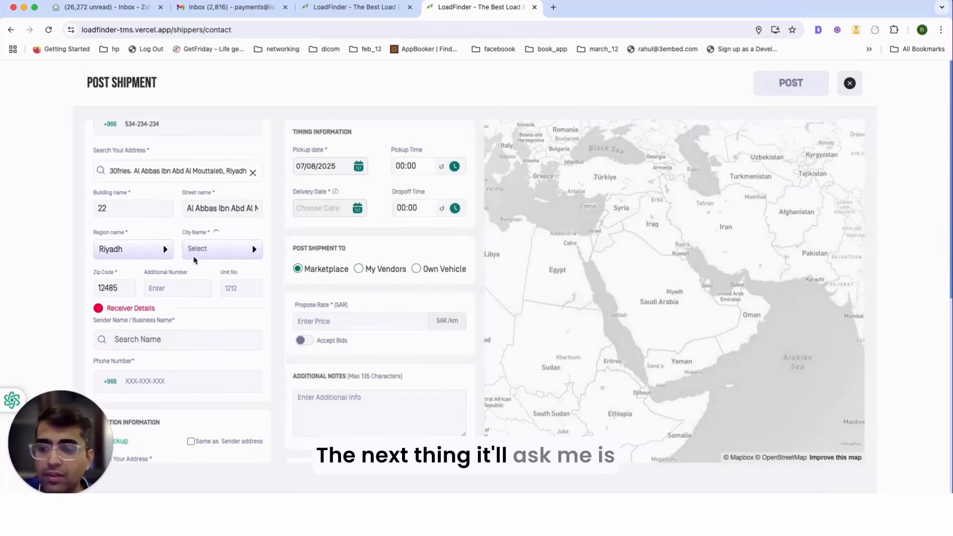
scroll(144, 289, "down", 1)
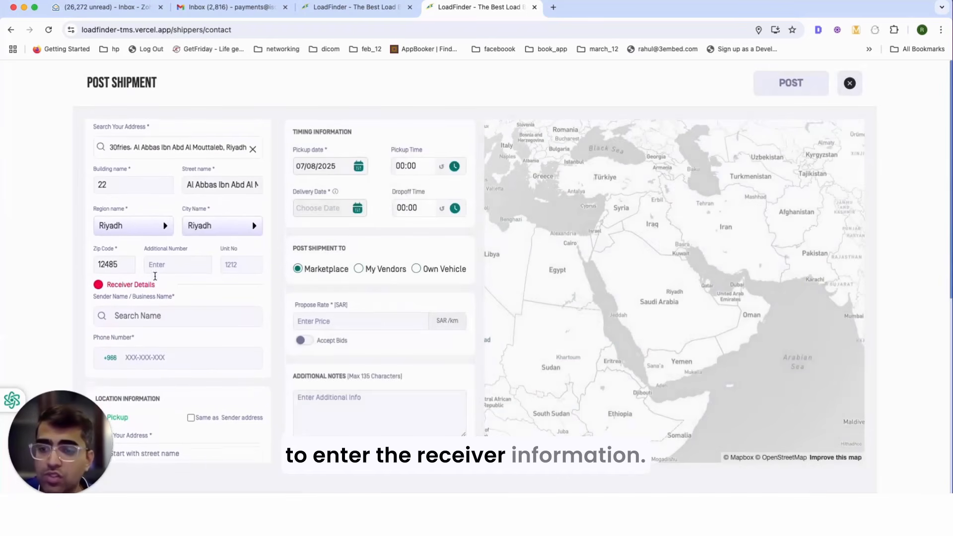
left_click(145, 300)
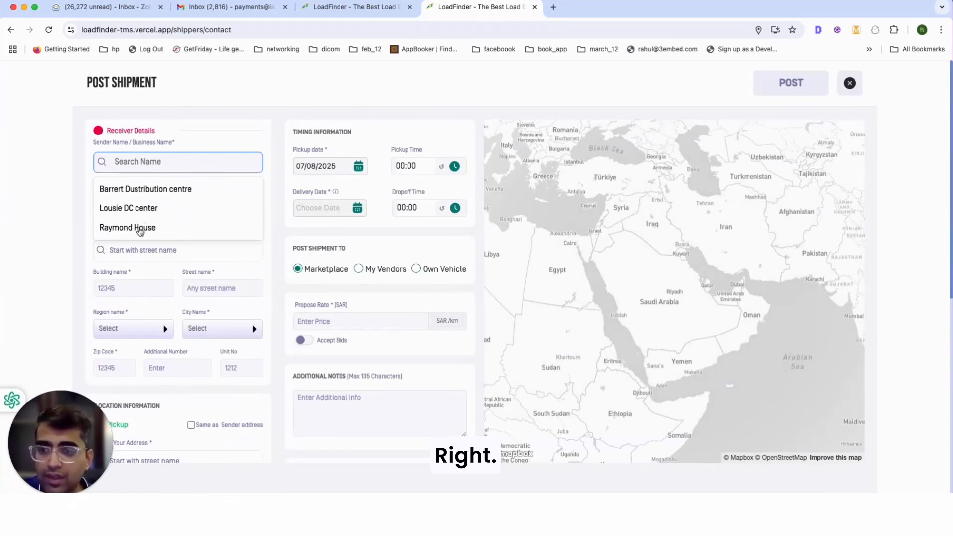
left_click(144, 211)
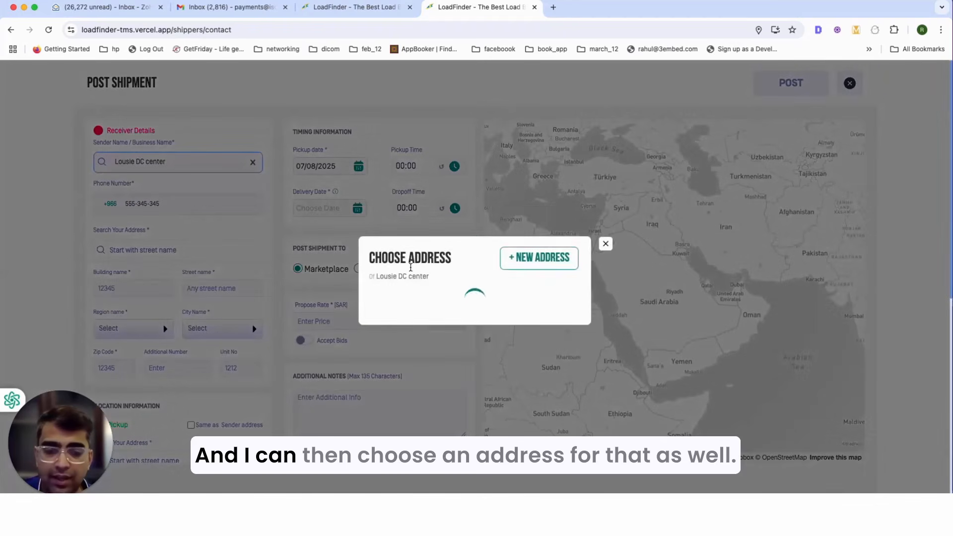
left_click(476, 290)
left_click(472, 326)
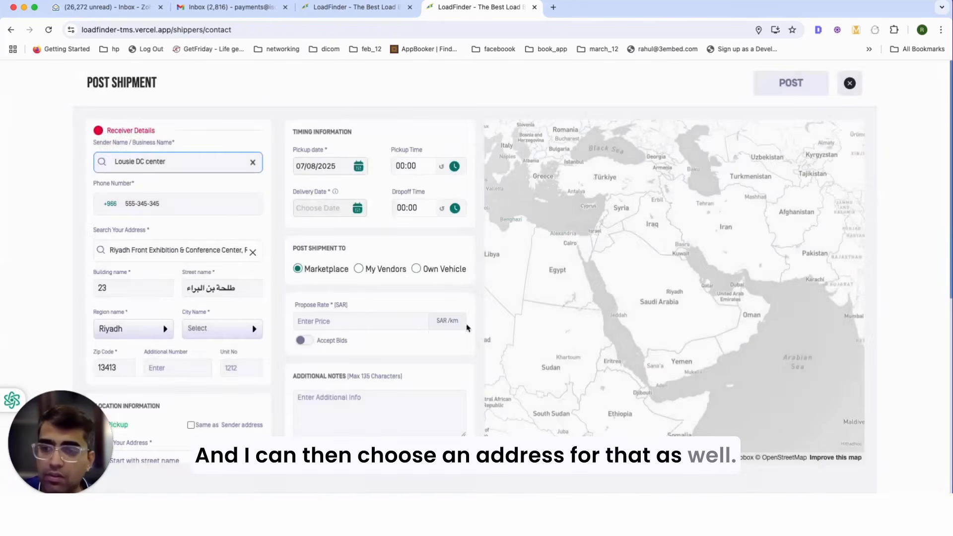
scroll(189, 287, "down", 2)
scroll(184, 287, "down", 4)
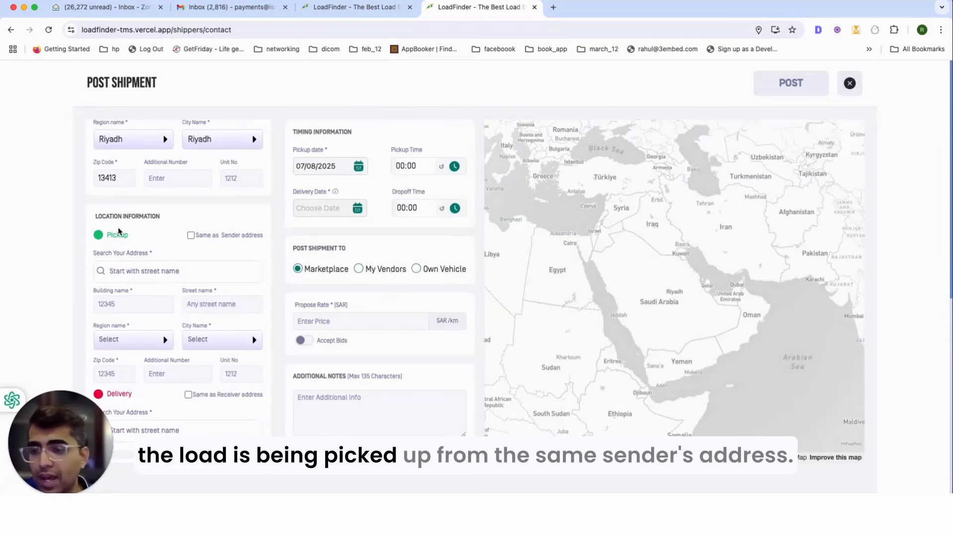
scroll(149, 237, "up", 6)
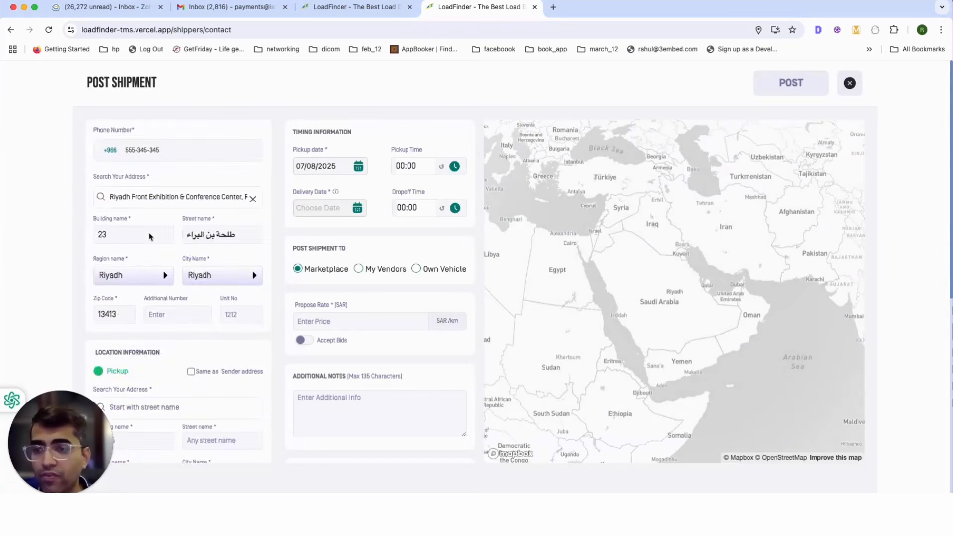
scroll(154, 243, "down", 7)
scroll(153, 243, "down", 2)
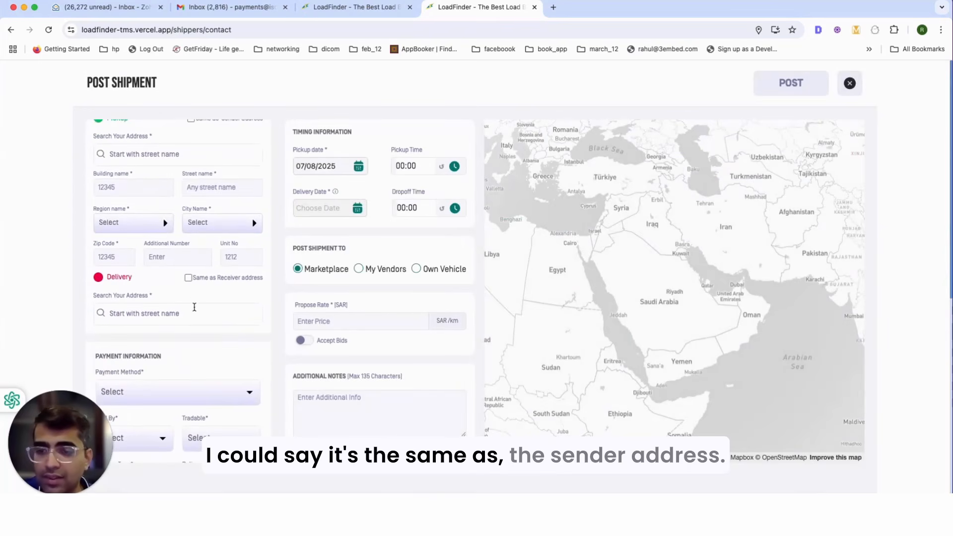
scroll(191, 290, "up", 4)
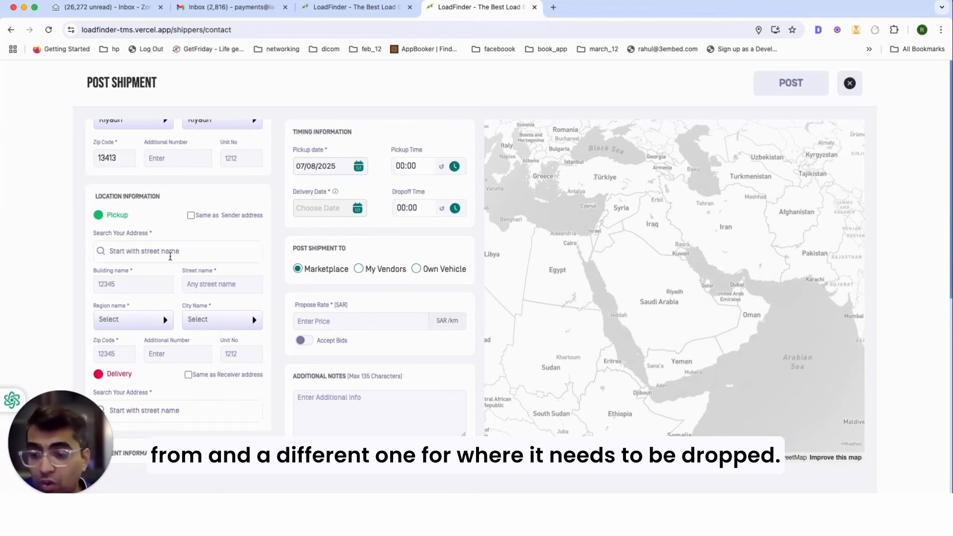
scroll(179, 238, "down", 3)
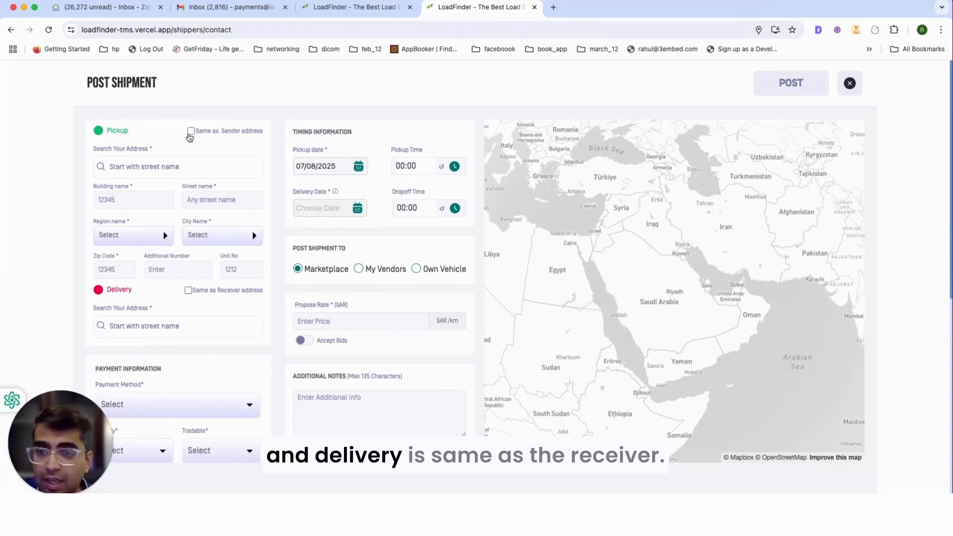
Step: Reuse the sender's Riyadh address for pickup and the receiver's for delivery, giving a 9.82 KM route
left_click(191, 131)
left_click(188, 290)
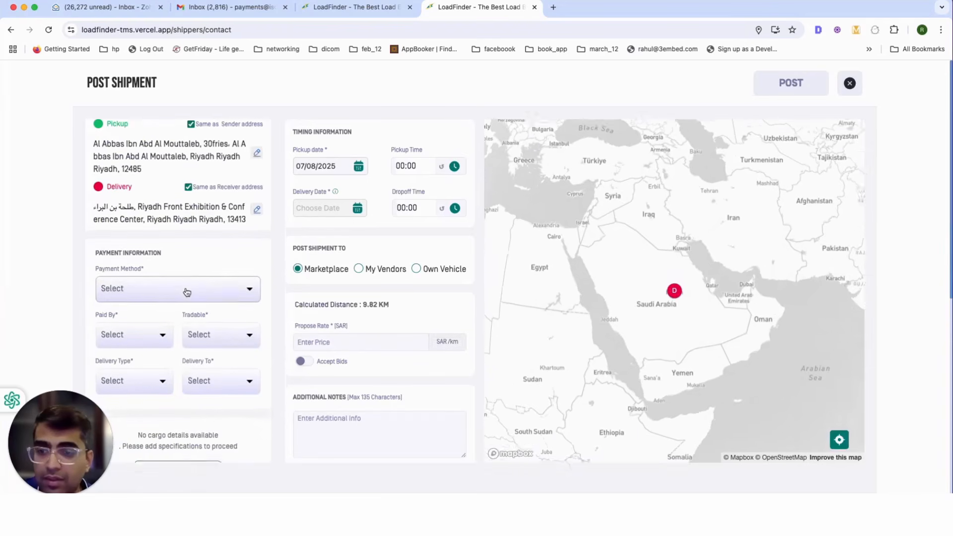
scroll(168, 273, "down", 2)
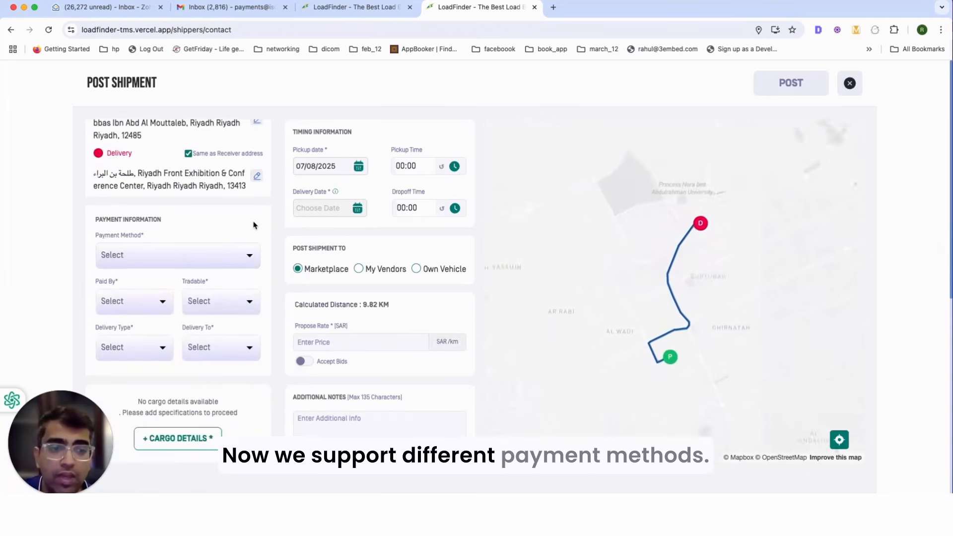
left_click(197, 253)
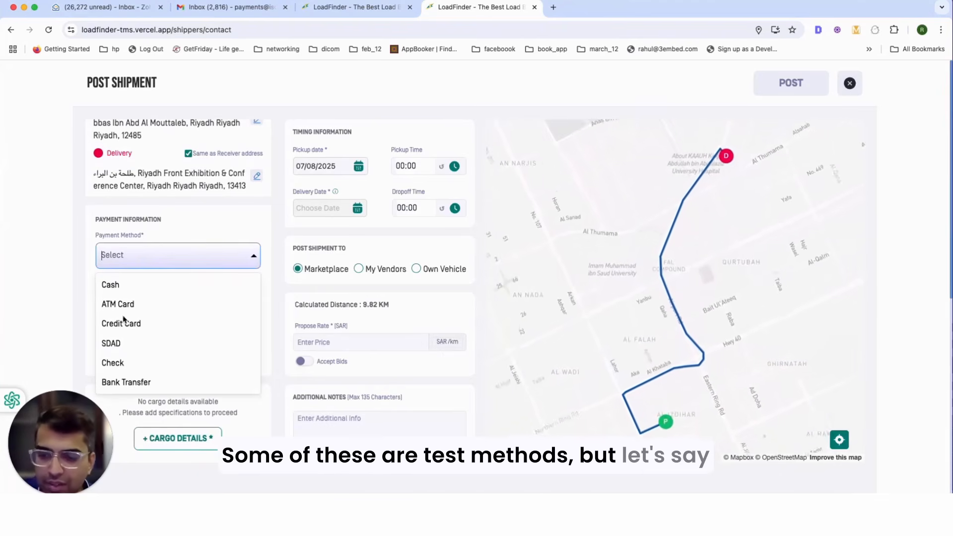
Step: Set payment to Bank Transfer, paid by Sender, with Tradable set to No
left_click(141, 381)
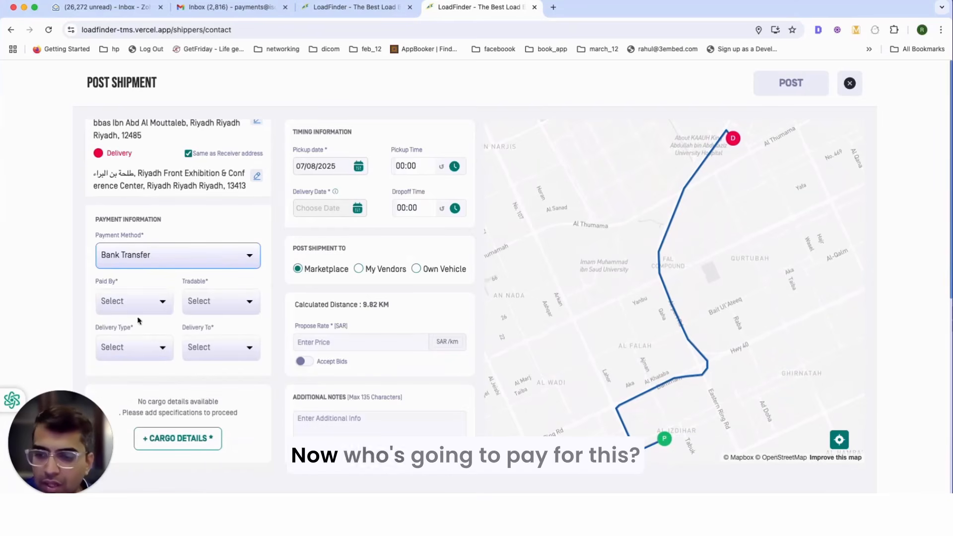
left_click(150, 308)
left_click(112, 330)
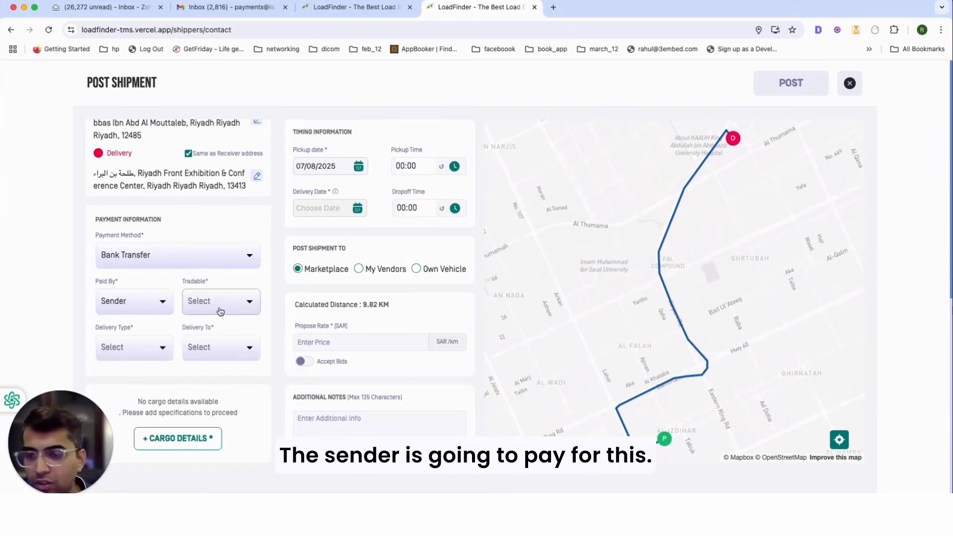
left_click(220, 311)
left_click(193, 350)
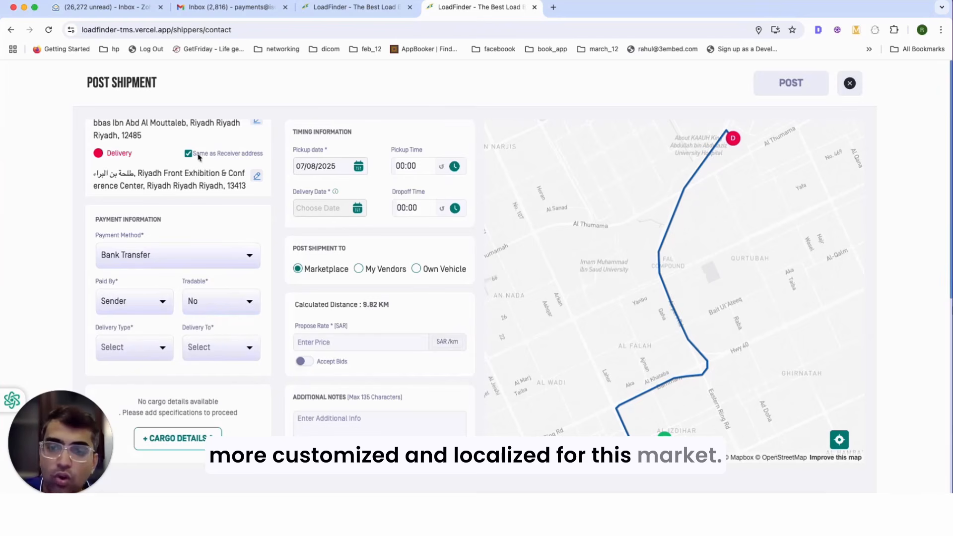
scroll(177, 274, "up", 5)
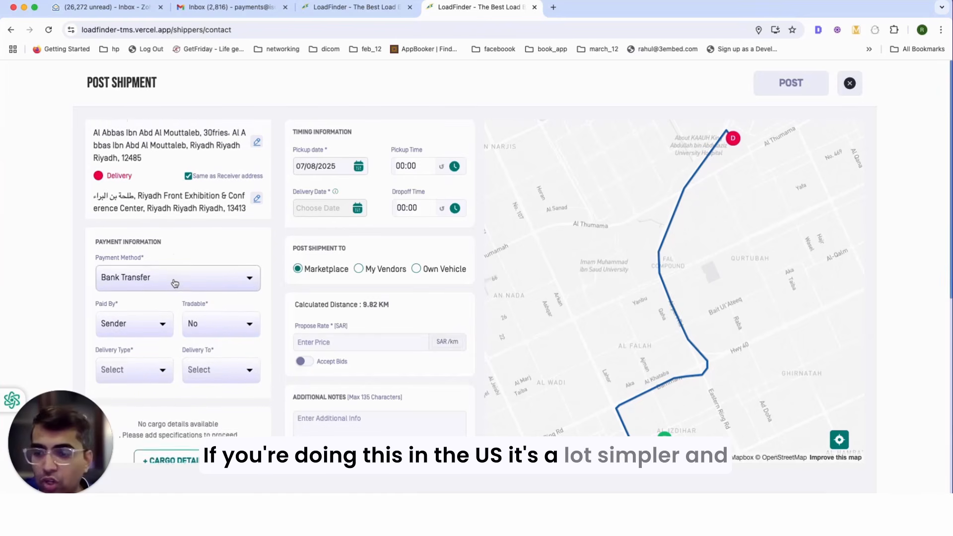
scroll(171, 283, "up", 4)
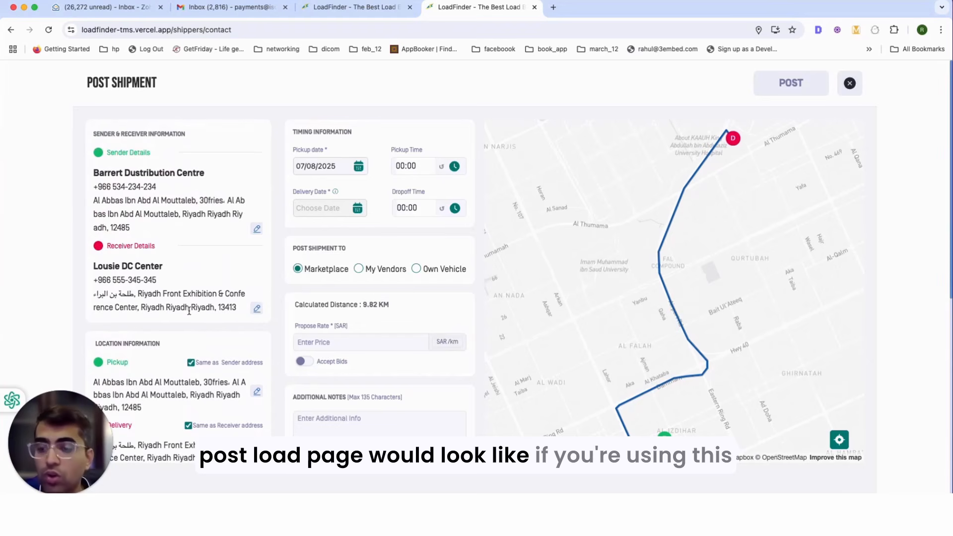
scroll(189, 311, "down", 5)
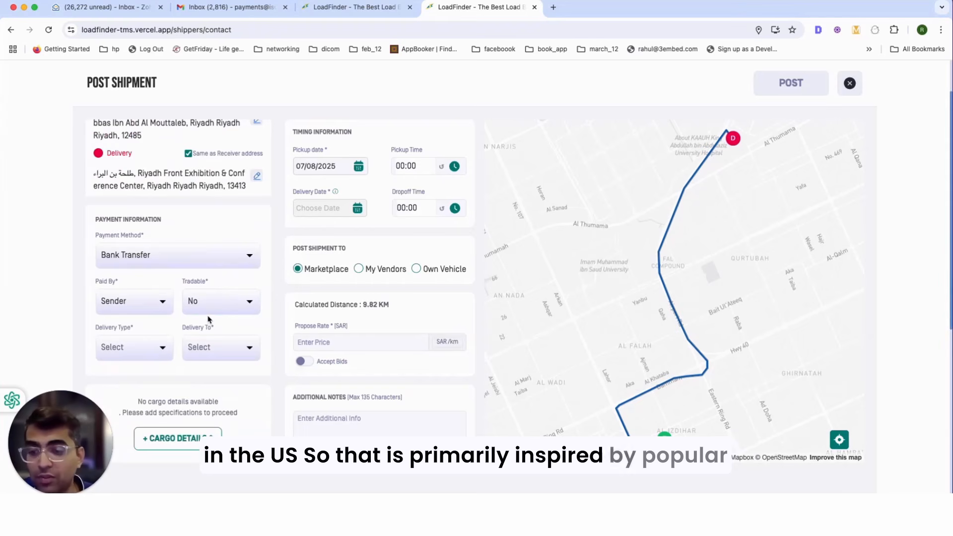
left_click(311, 241)
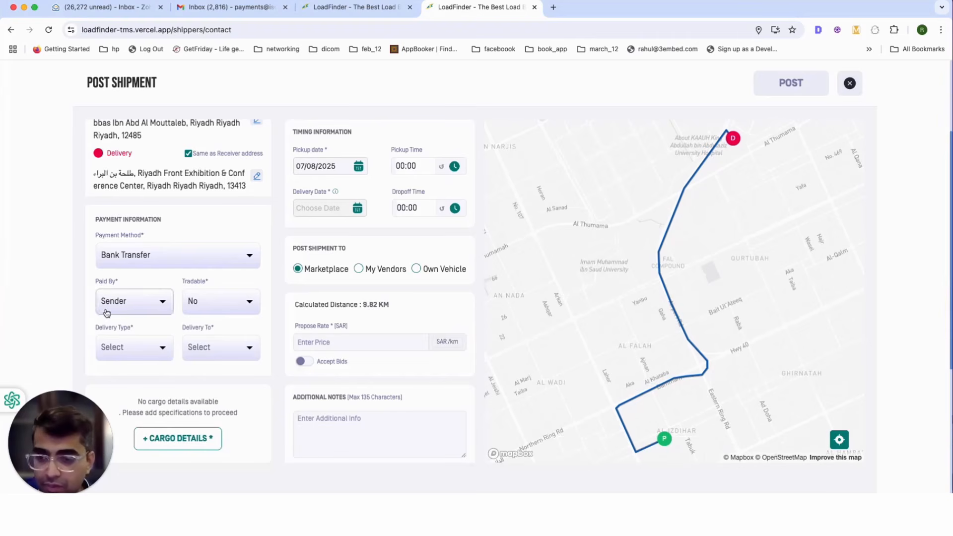
Step: Set delivery type to Client with Warehouse as the delivery destination
left_click(144, 350)
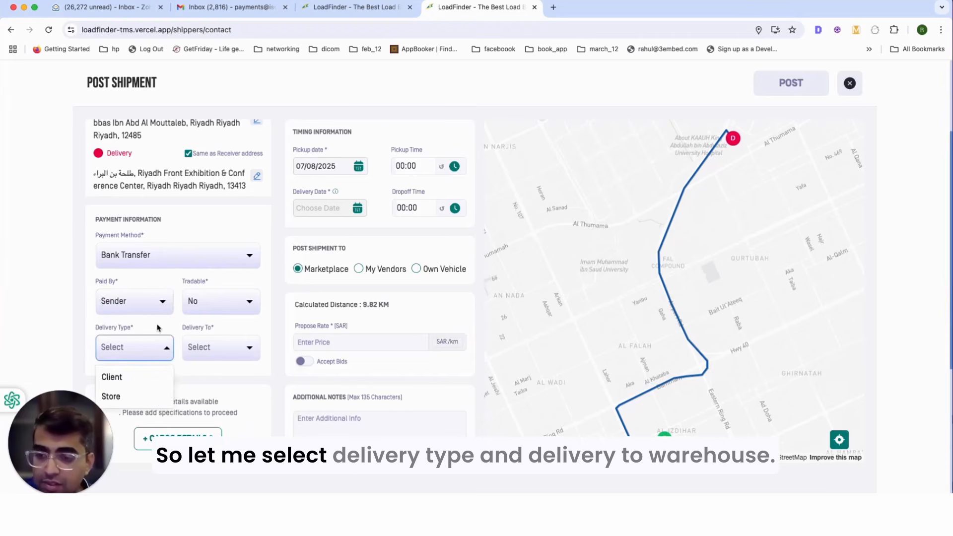
left_click(129, 381)
left_click(219, 348)
left_click(214, 382)
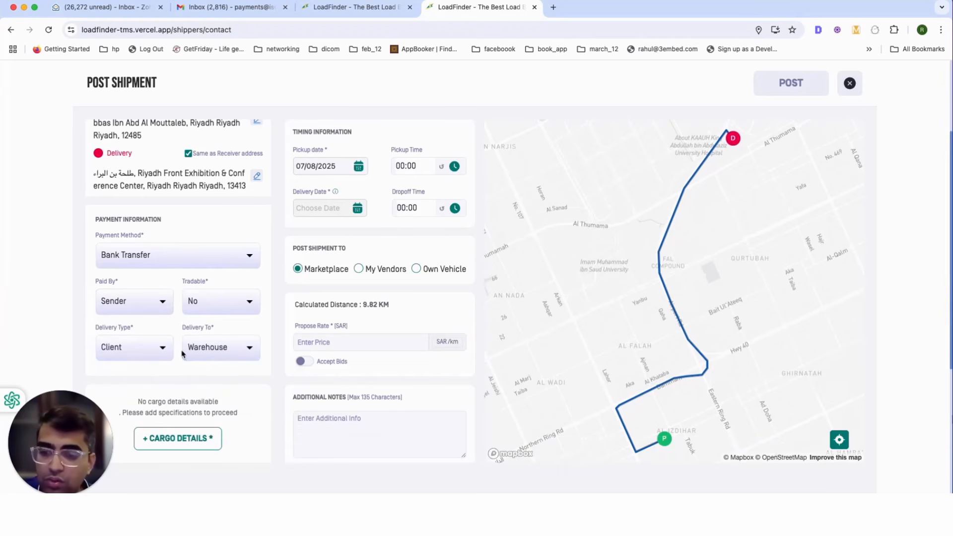
left_click(184, 438)
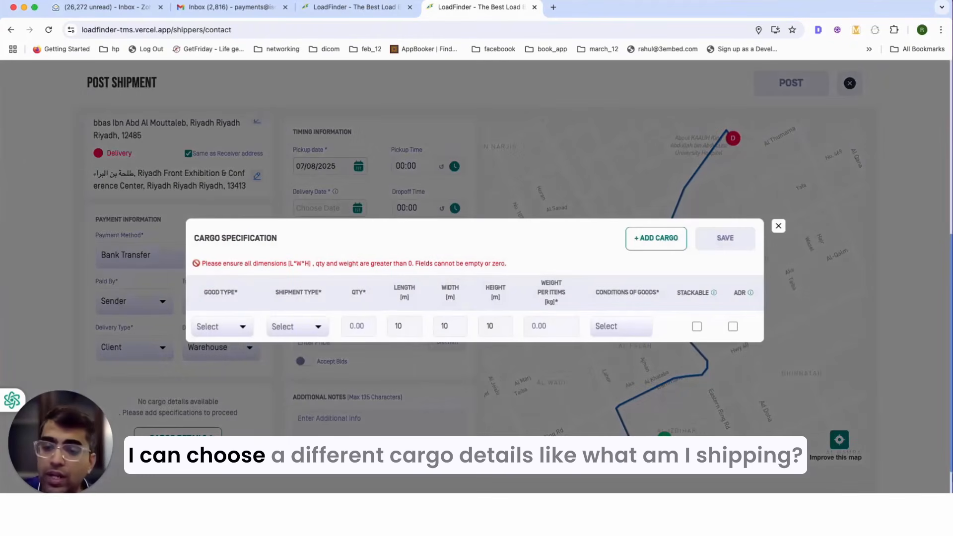
Step: Fill the first cargo row: Paper and its products, in tons, quantity 1, weight 1000
left_click(236, 329)
scroll(271, 383, "down", 5)
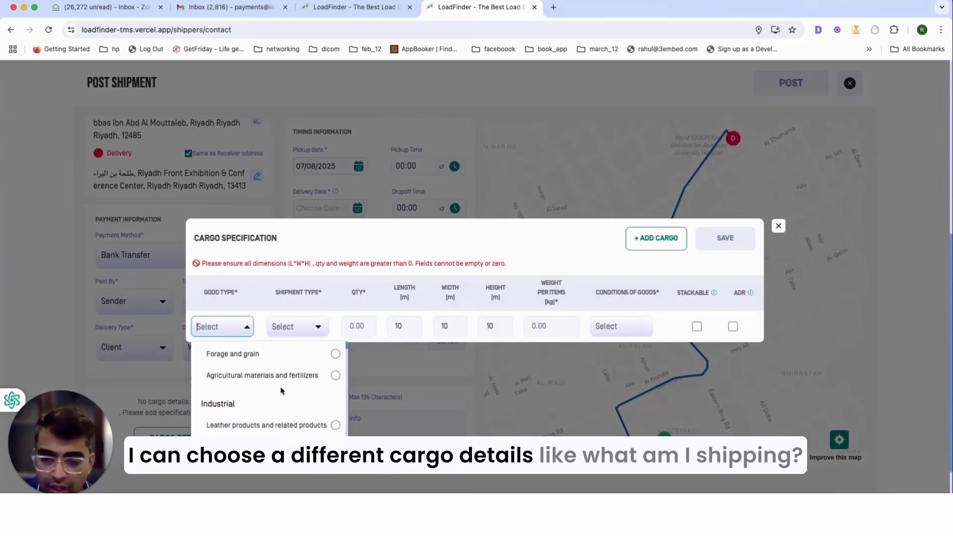
scroll(278, 391, "down", 3)
scroll(276, 390, "up", 5)
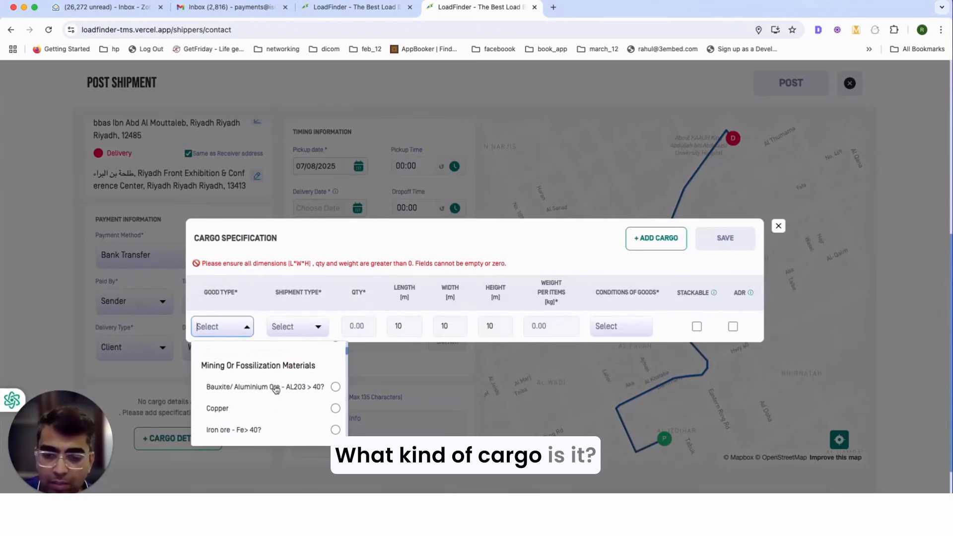
scroll(277, 389, "up", 2)
left_click(268, 432)
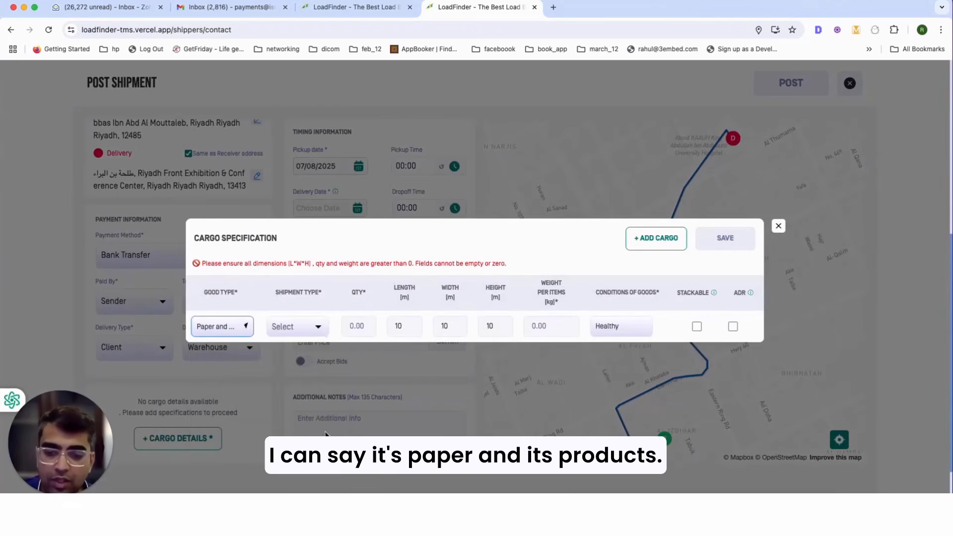
left_click(300, 329)
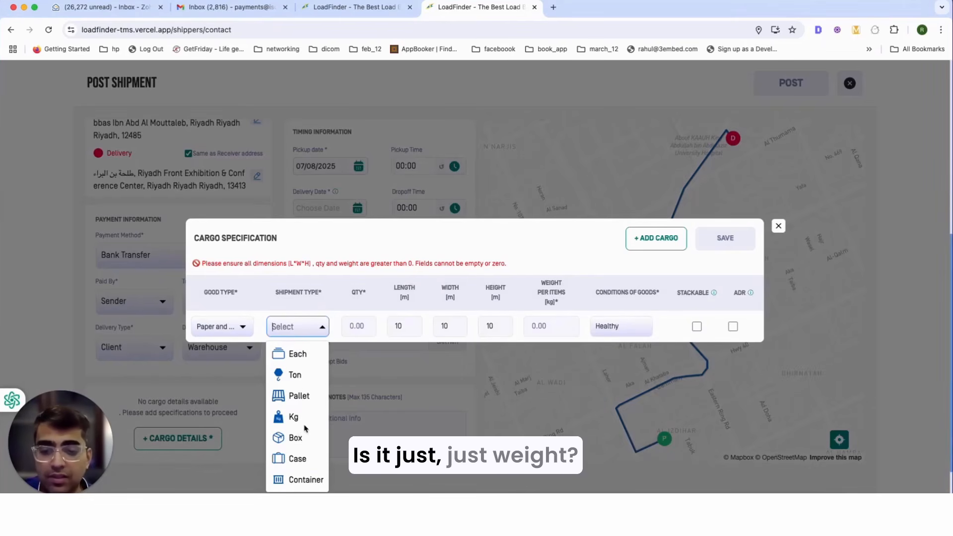
left_click(296, 376)
left_click(358, 326)
type("1")
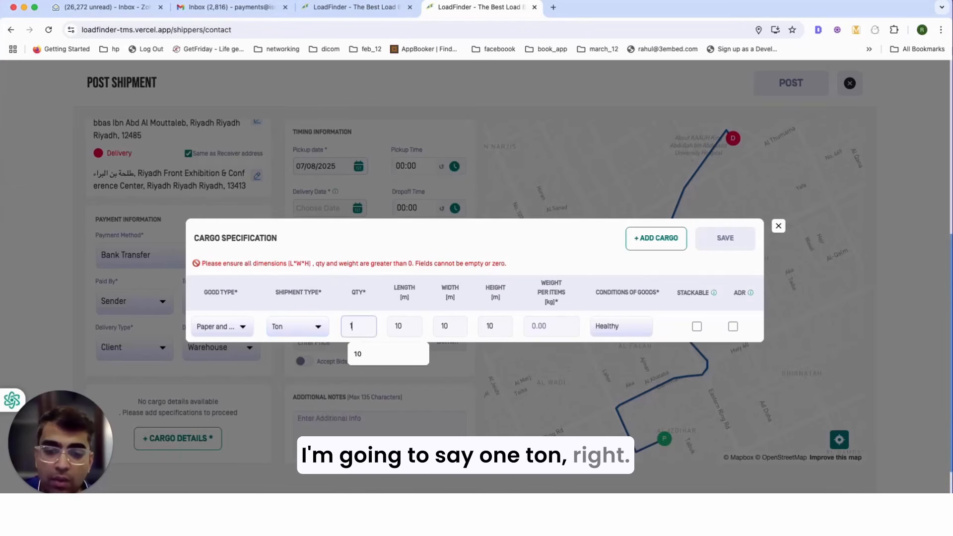
left_click(397, 325)
left_click(559, 323)
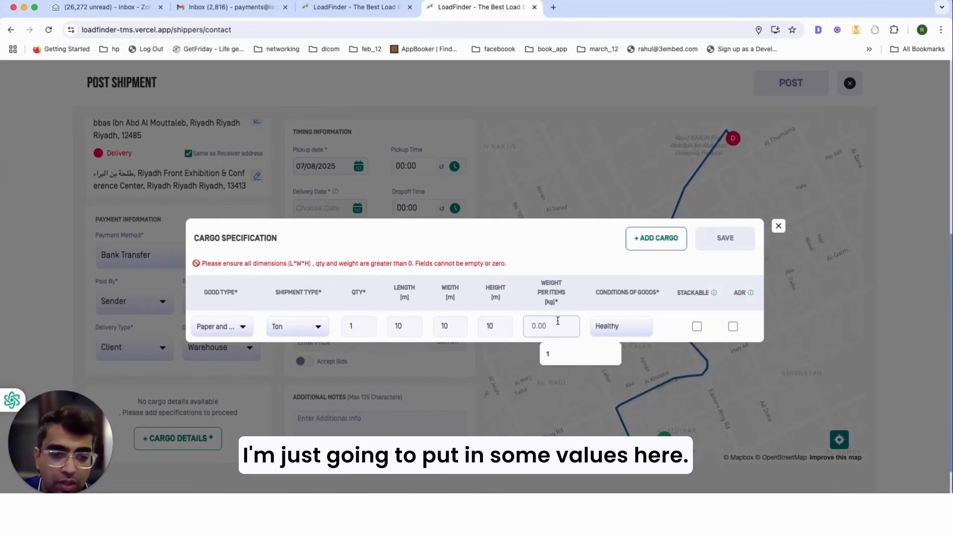
type("10000")
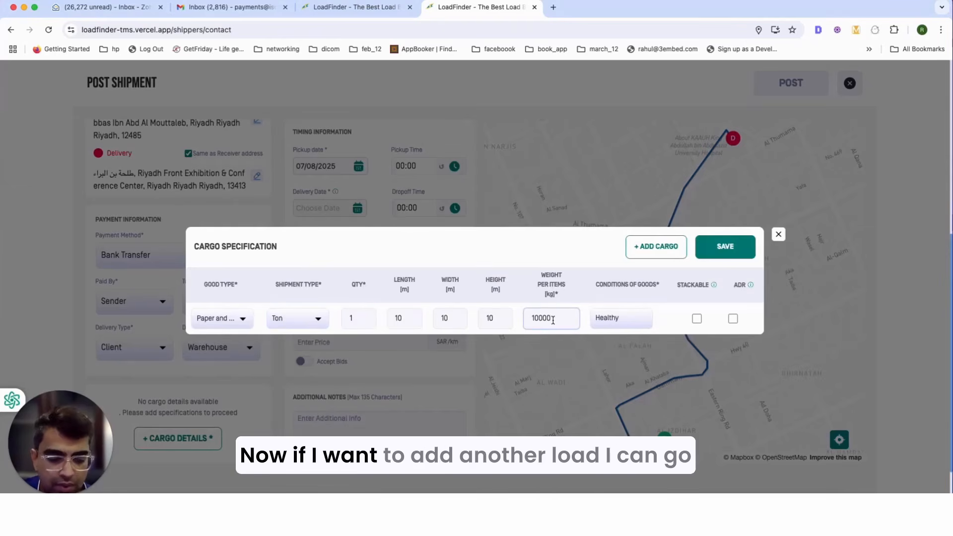
key("BackSpace")
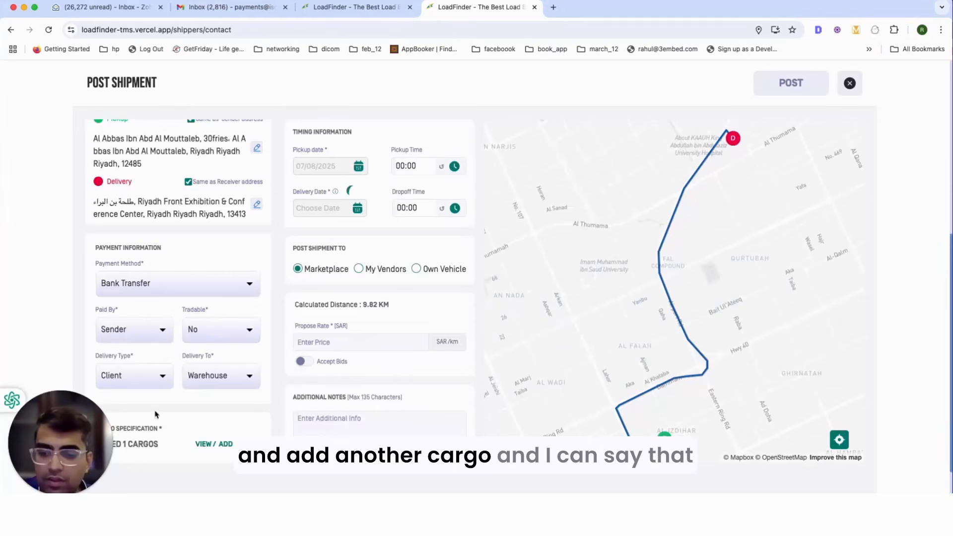
Step: Add a stackable second cargo of Forage and grain, Each, quantity 1, weight 100, and save both
left_click(213, 444)
left_click(656, 222)
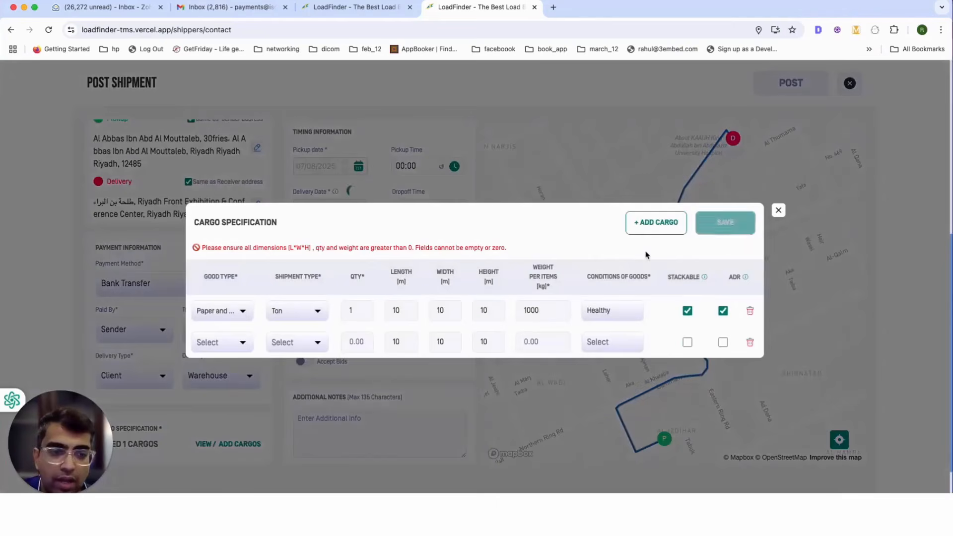
left_click(221, 351)
left_click(246, 393)
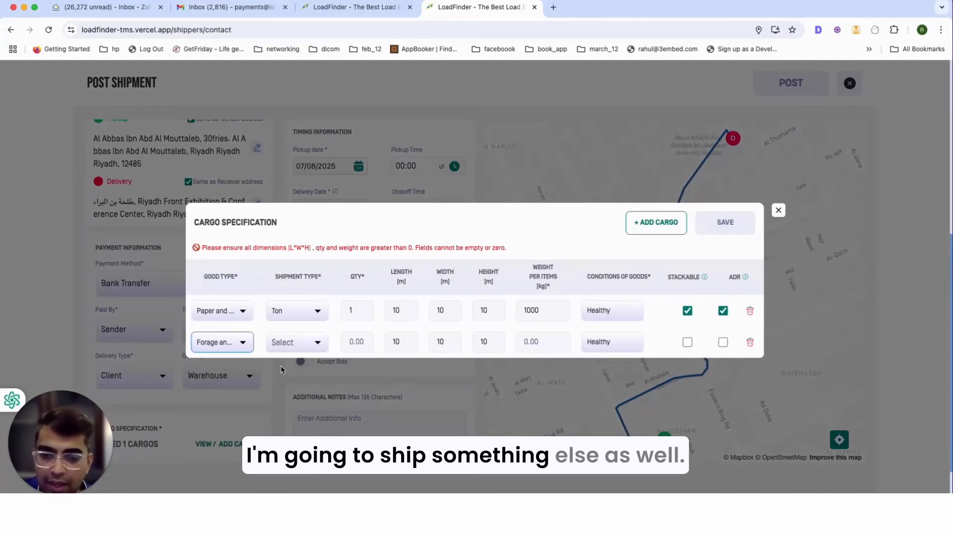
left_click(301, 349)
left_click(298, 370)
left_click(360, 342)
type("1")
key("Tab")
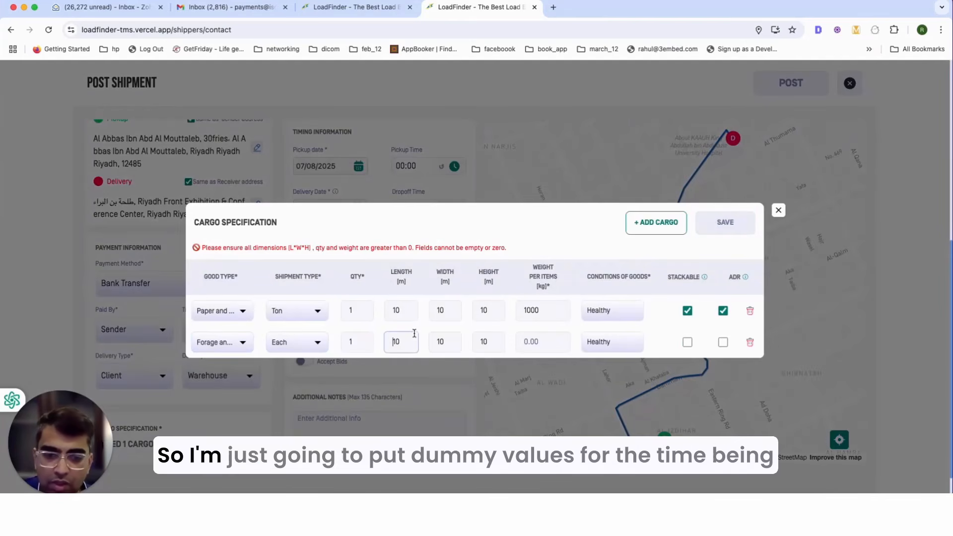
left_click(539, 343)
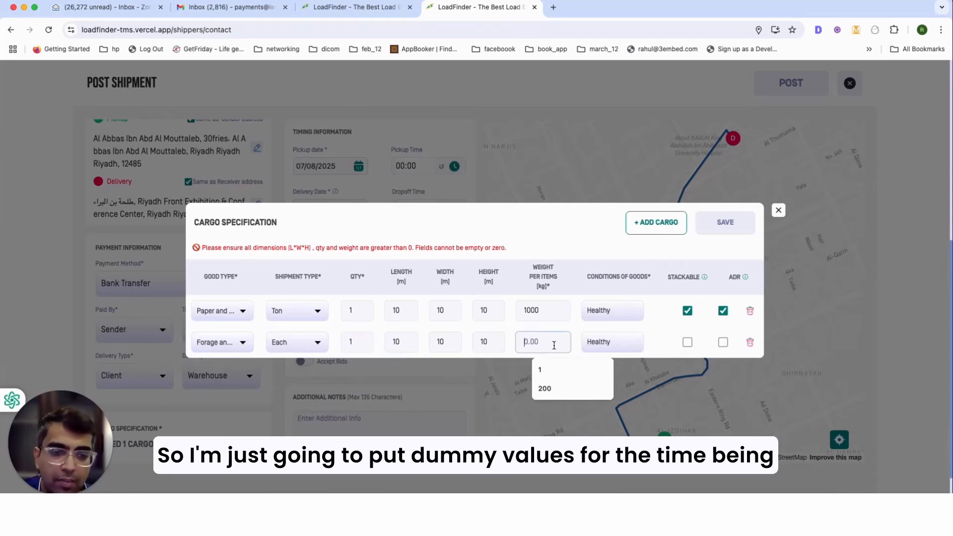
type("100")
left_click(688, 334)
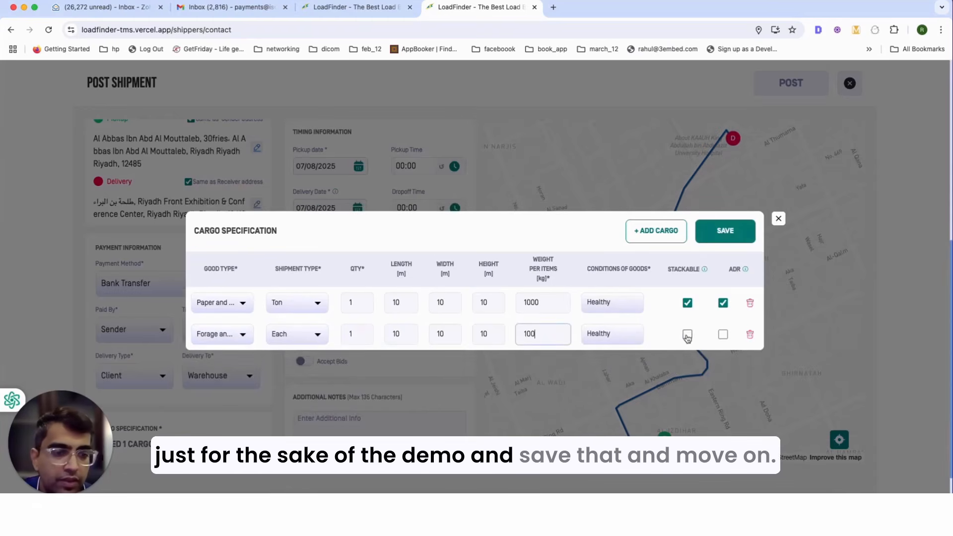
left_click(726, 232)
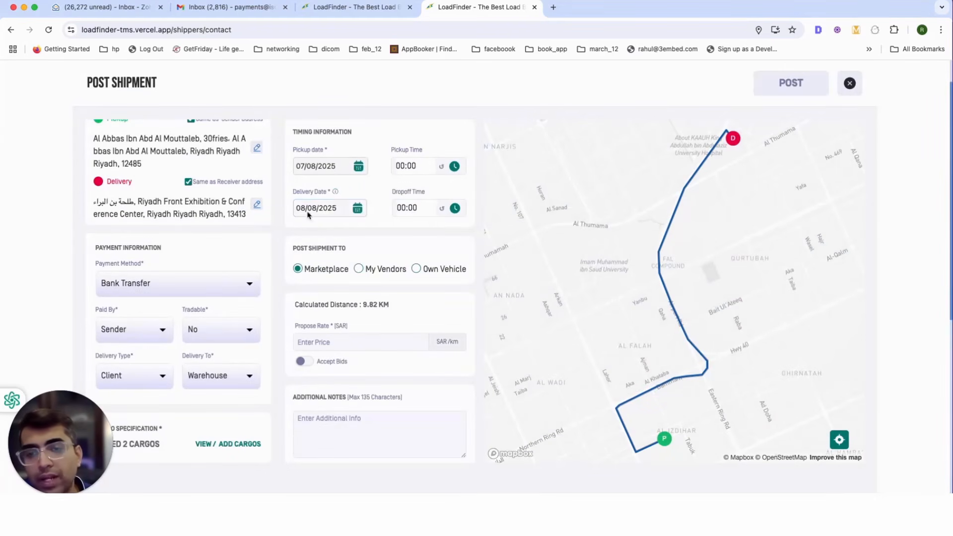
Step: Set the pickup date to 08/08/2025 and pickup time to 08:00
left_click(360, 167)
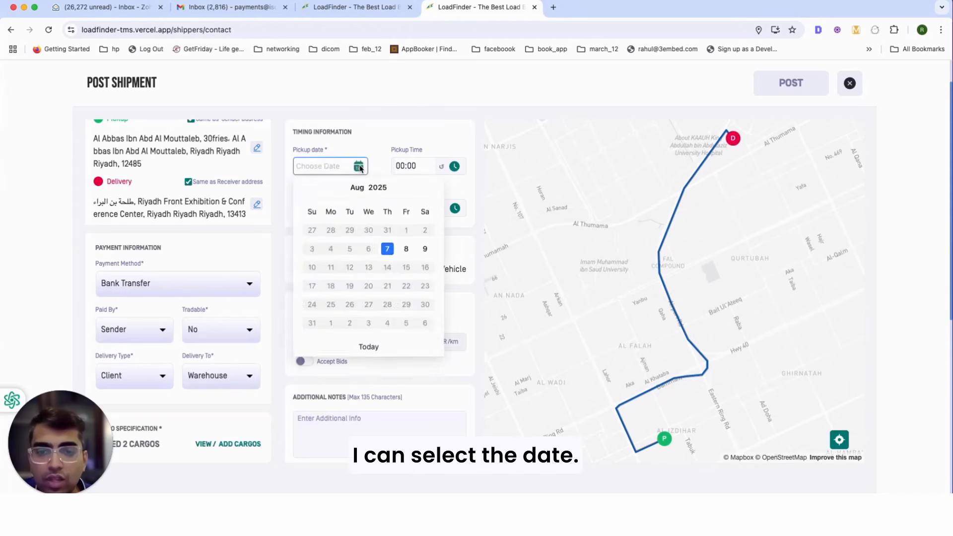
left_click(324, 166)
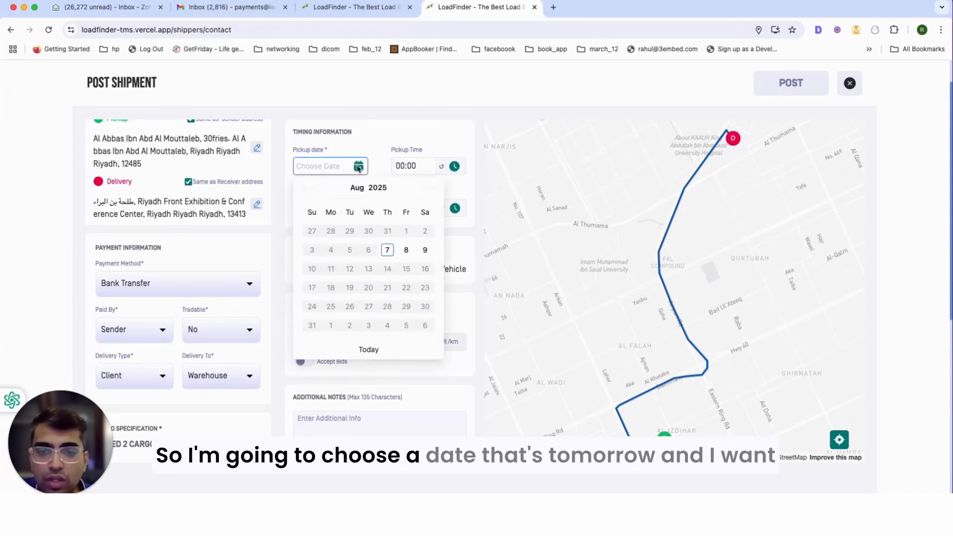
left_click(404, 247)
left_click(417, 174)
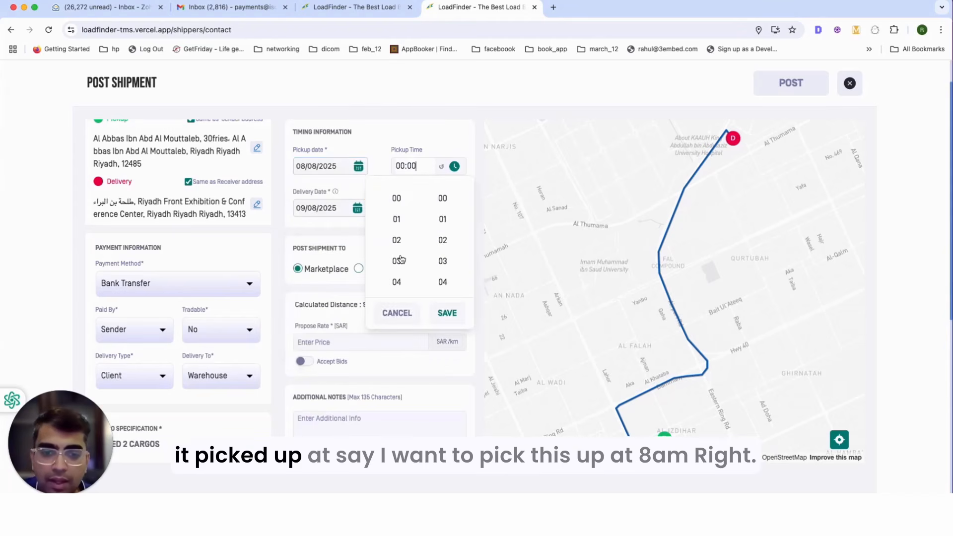
scroll(401, 281, "down", 2)
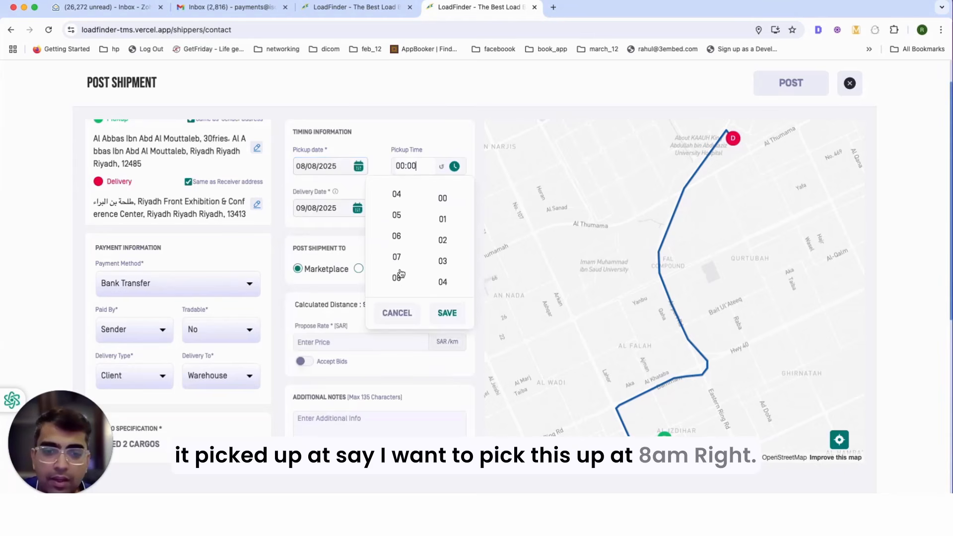
left_click(398, 277)
left_click(442, 198)
left_click(446, 312)
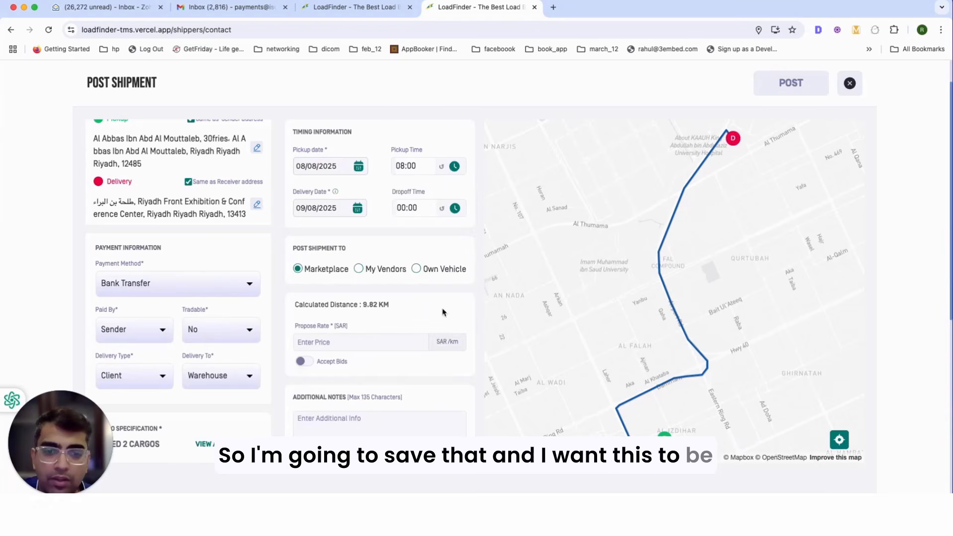
Step: Set the delivery date to 10/08/2025 with a 16:00 dropoff time
left_click(326, 211)
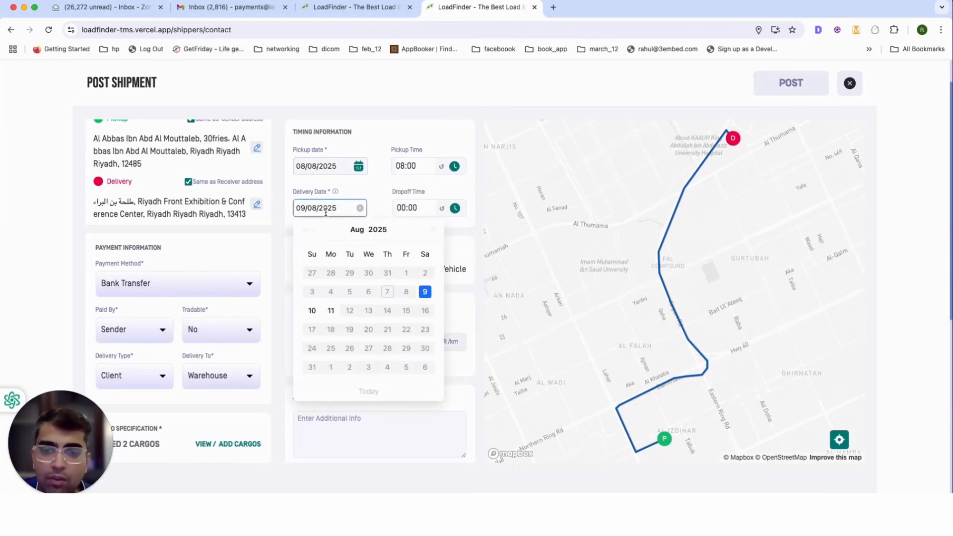
left_click(311, 311)
left_click(412, 214)
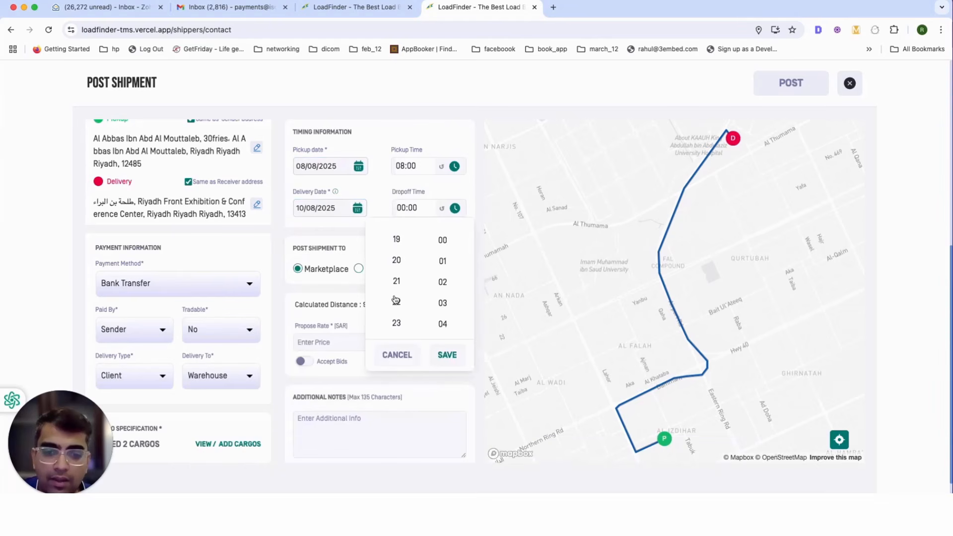
left_click(396, 272)
left_click(447, 355)
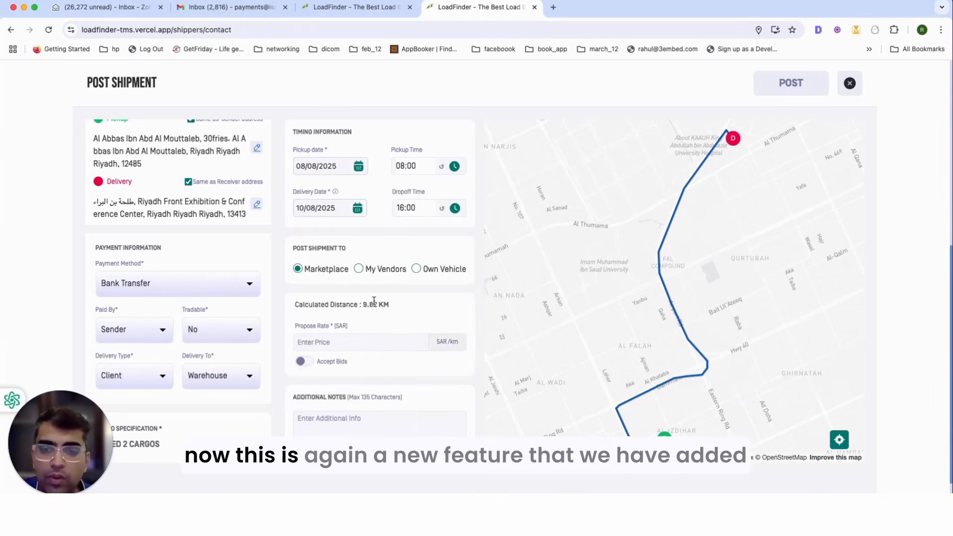
left_click_drag(292, 247, 468, 276)
left_click(450, 251)
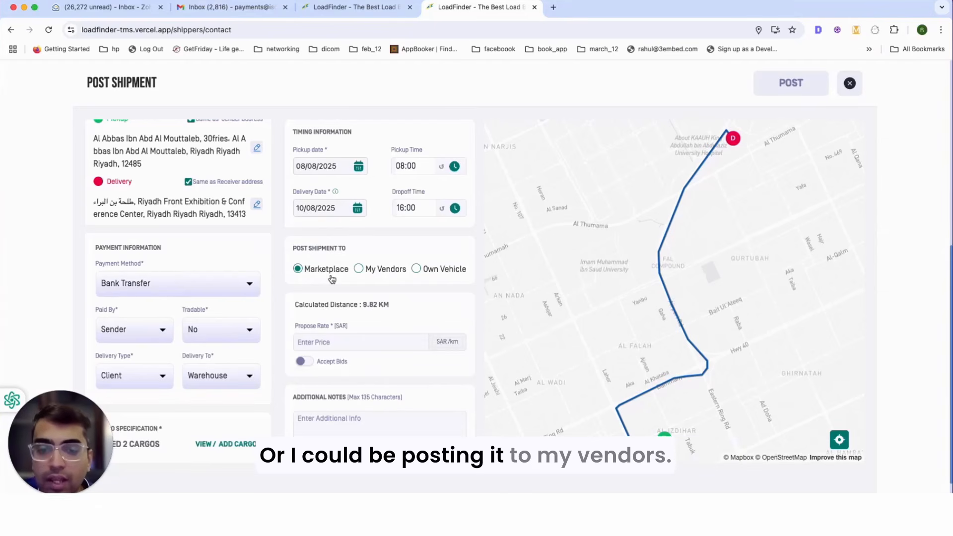
Step: Change Post Shipment To from My Vendors to Own Vehicle
left_click(369, 270)
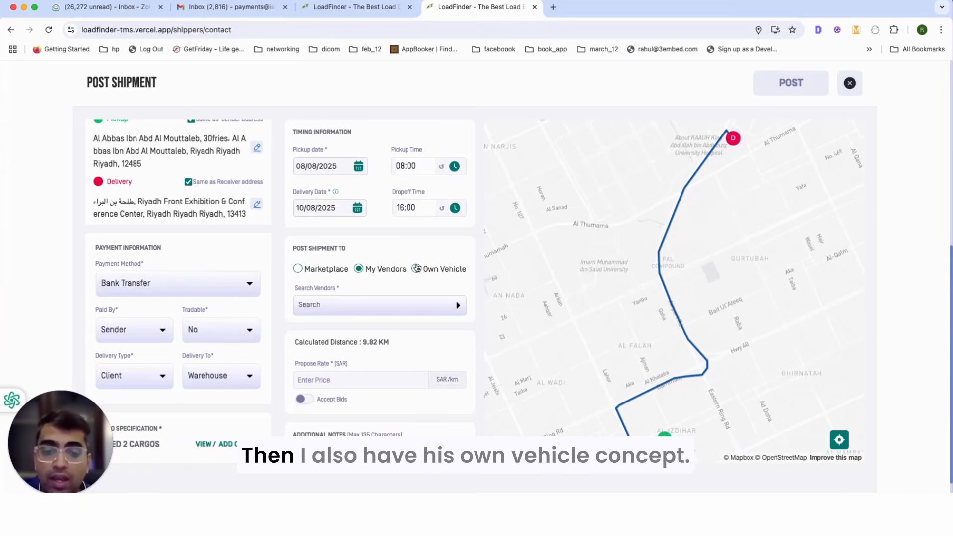
left_click(416, 269)
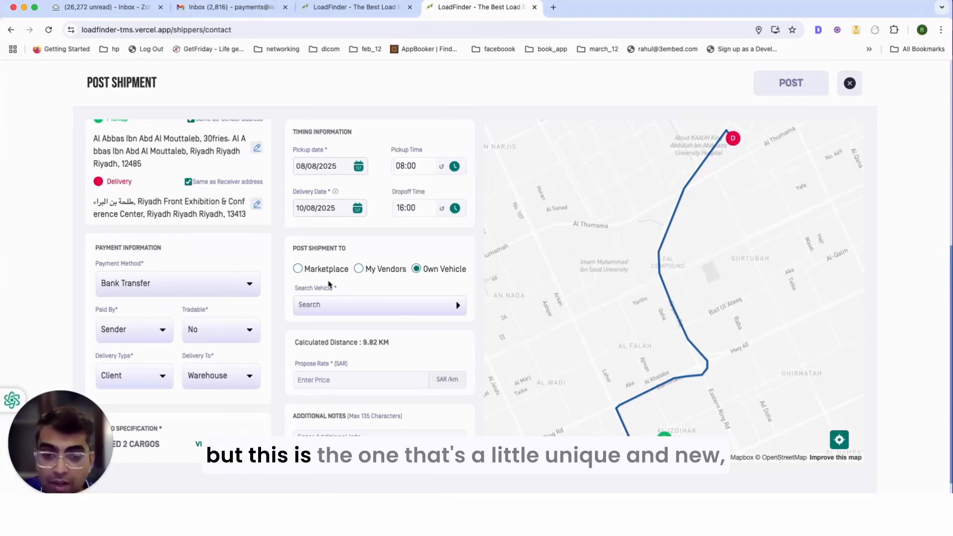
left_click_drag(293, 248, 399, 271)
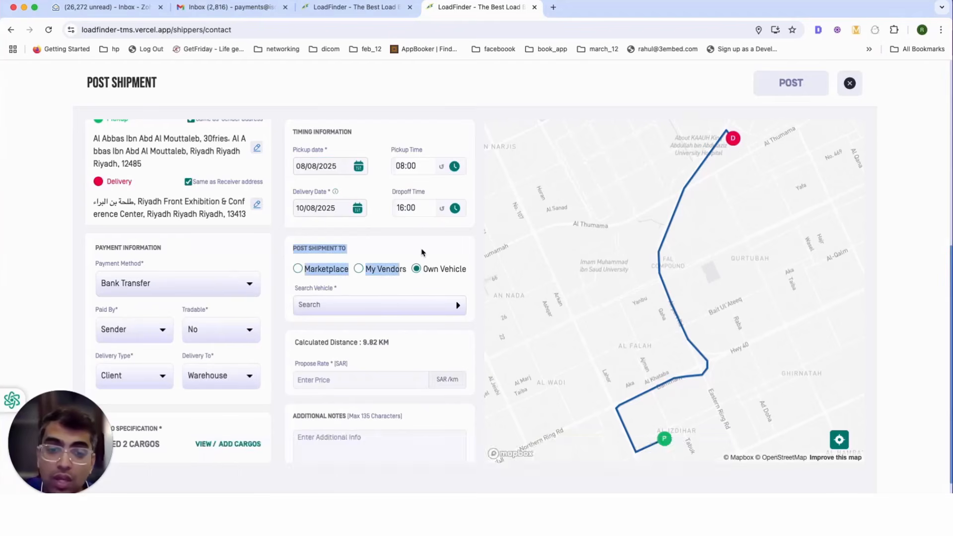
left_click(404, 249)
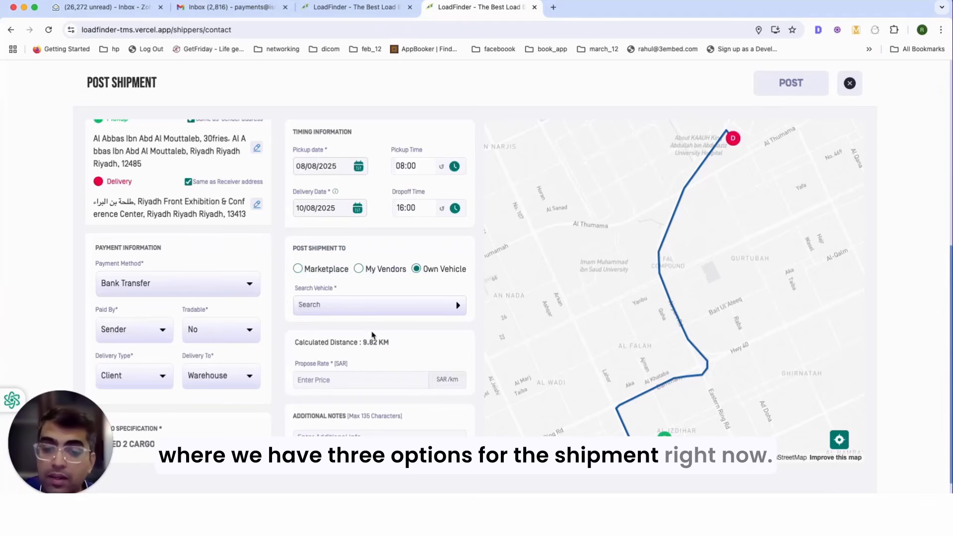
scroll(415, 342, "down", 3)
left_click_drag(391, 252, 359, 255)
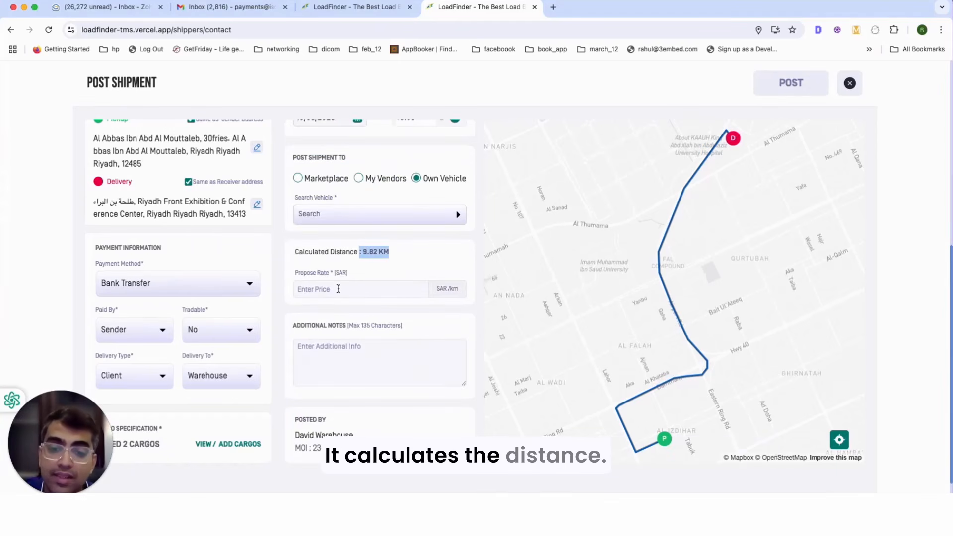
Step: Enter a 1000 SAR proposed rate, post to Marketplace, and turn on Accept Bids
left_click(357, 289)
type("1000")
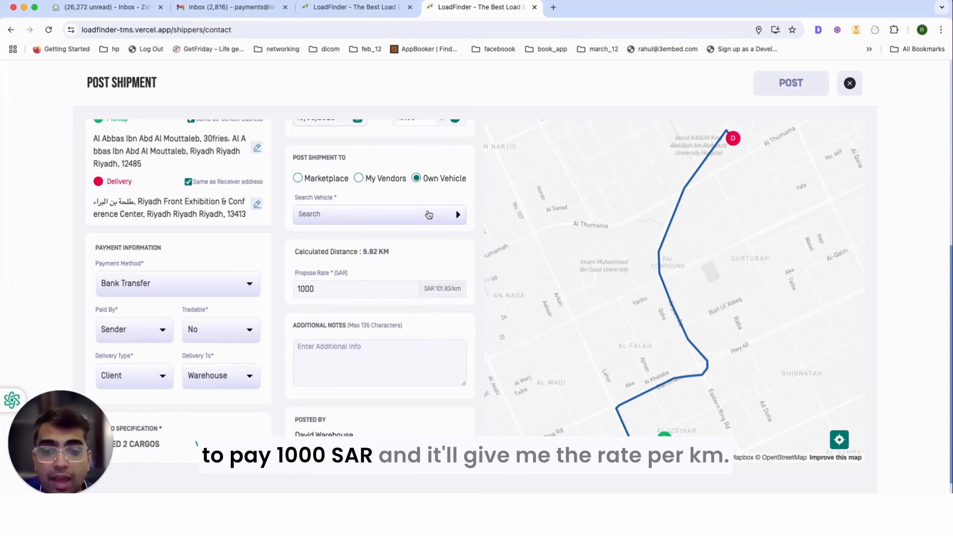
left_click(298, 179)
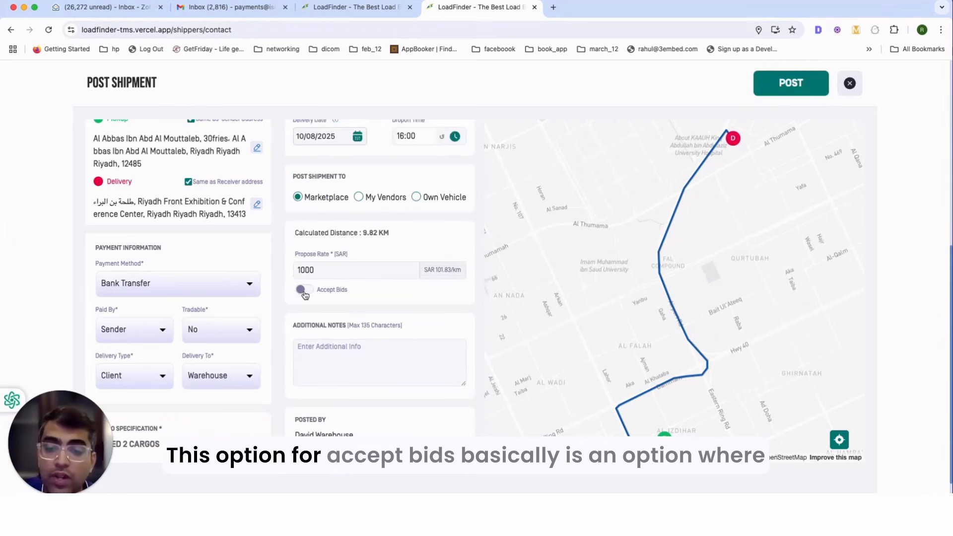
left_click(305, 292)
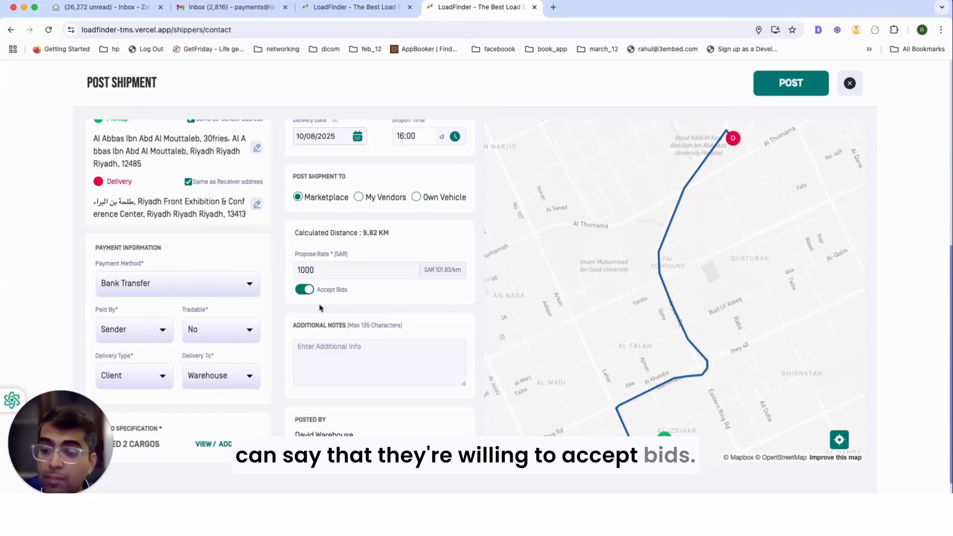
Step: Write 'test shipper notes' in the Additional Notes field
left_click(304, 290)
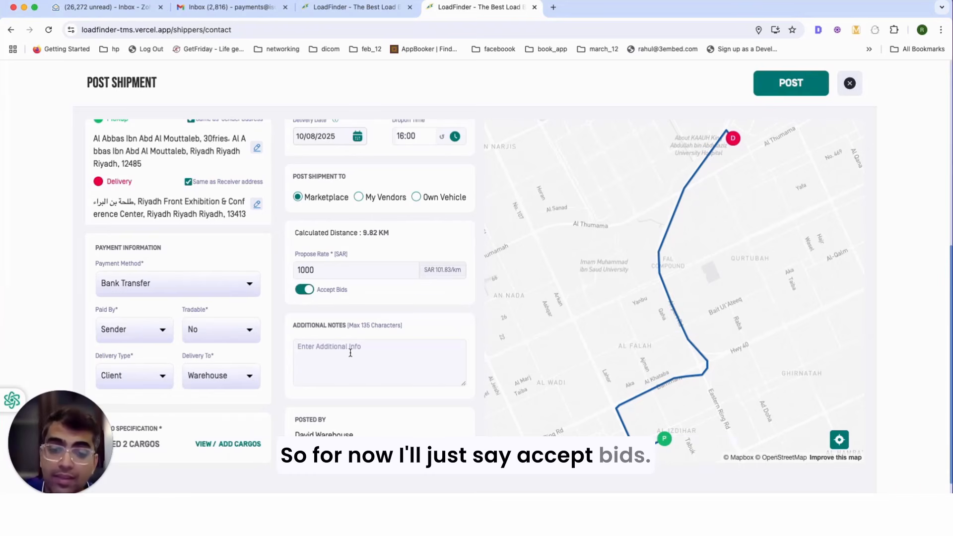
type("test n")
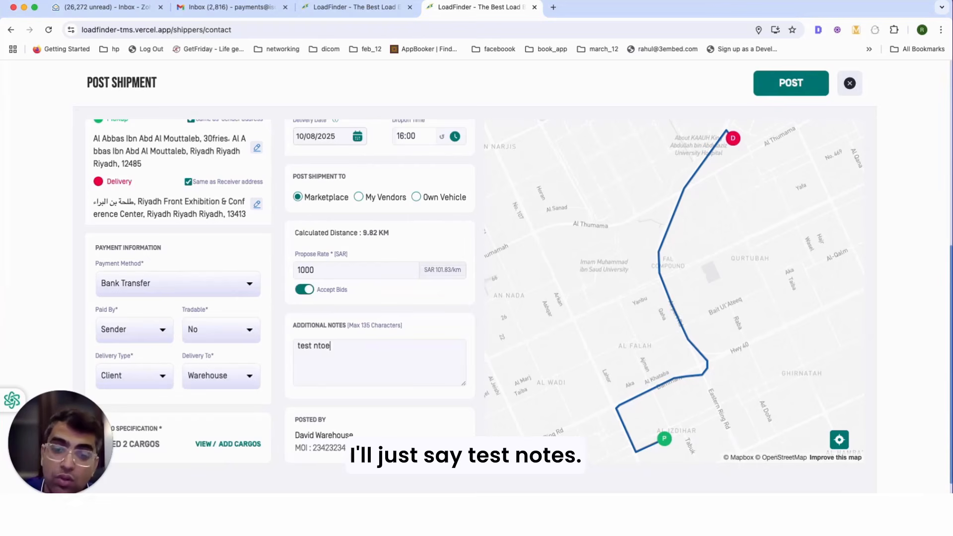
key("BackSpace")
type("shiop")
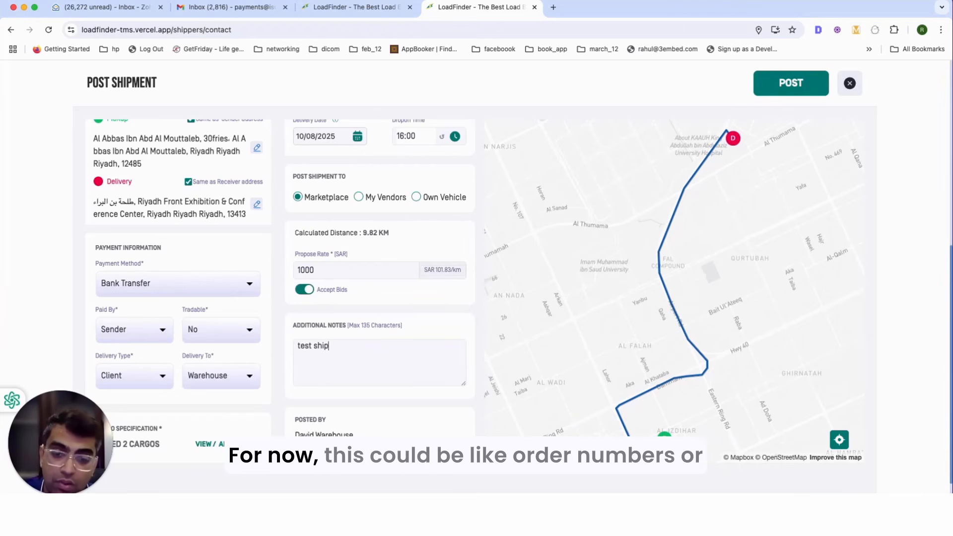
type("er notes")
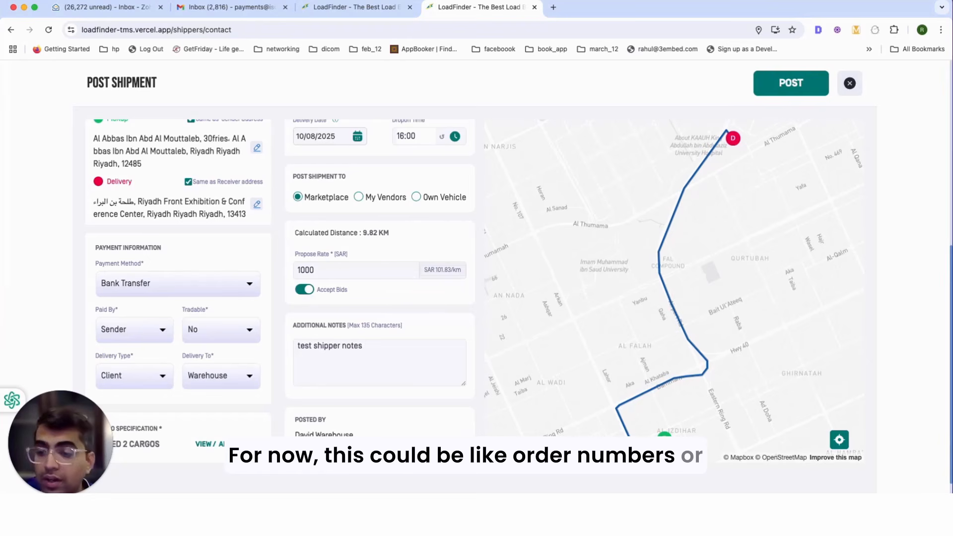